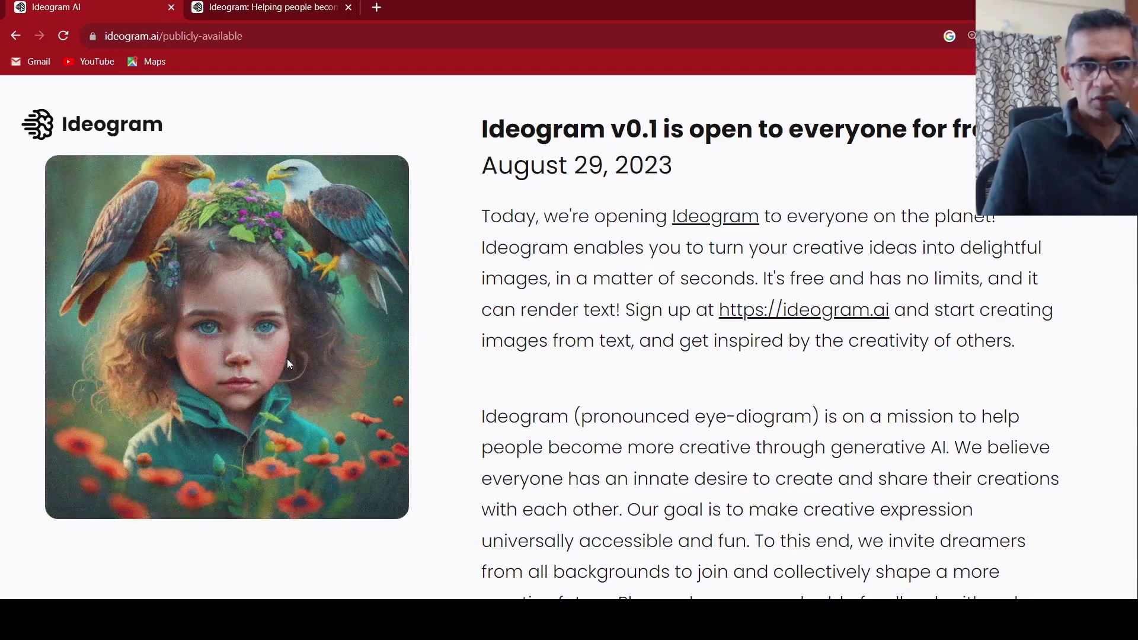
Read down the Ideogram announcement post, then return to the four 'Riding is Zen' generation results.
scroll(827, 349, down, 5)
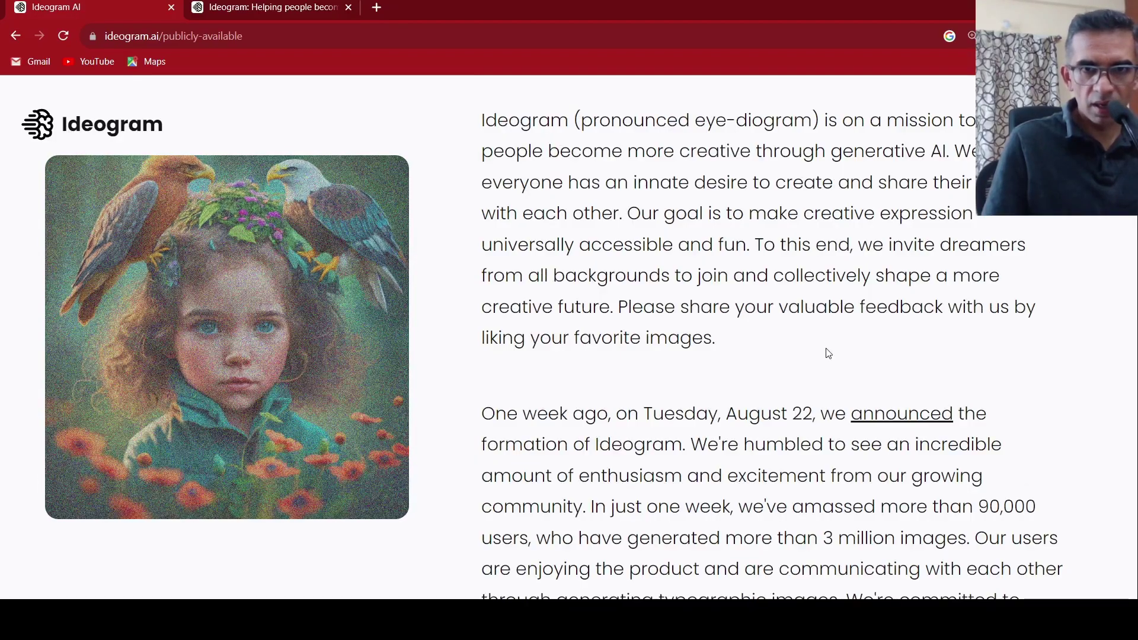
scroll(828, 352, down, 2)
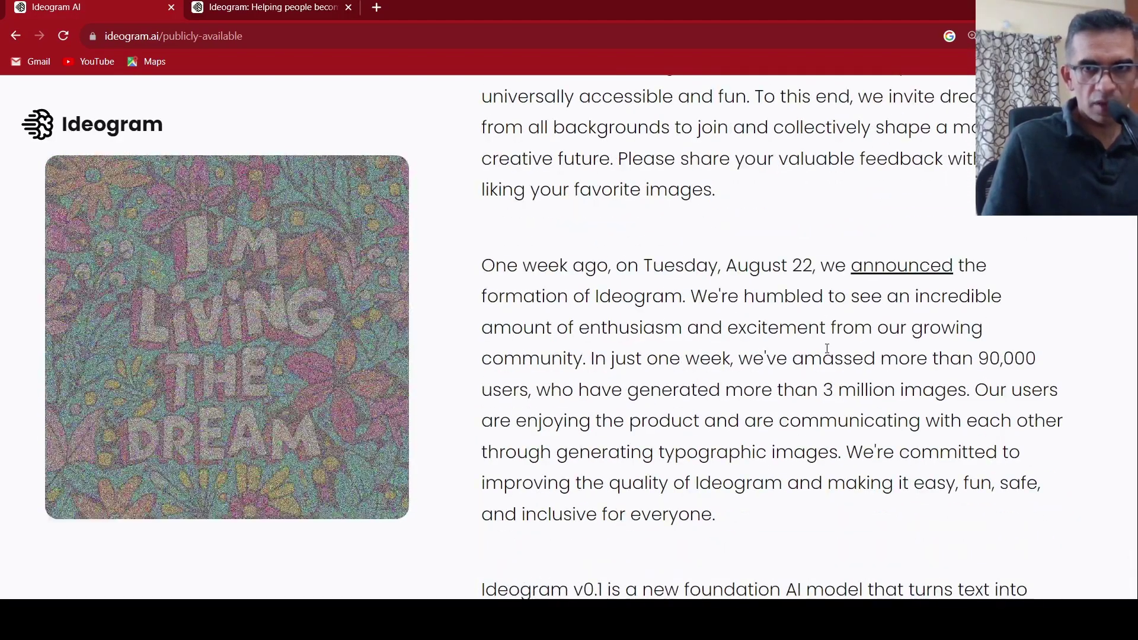
scroll(828, 349, down, 1)
scroll(827, 349, down, 3)
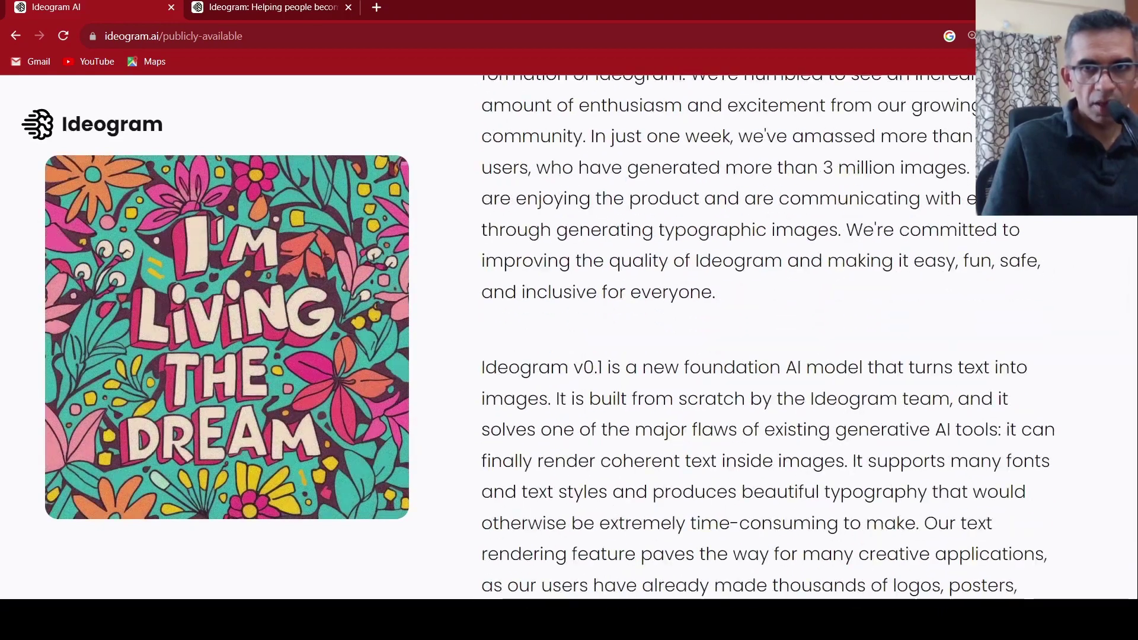
scroll(818, 349, down, 3)
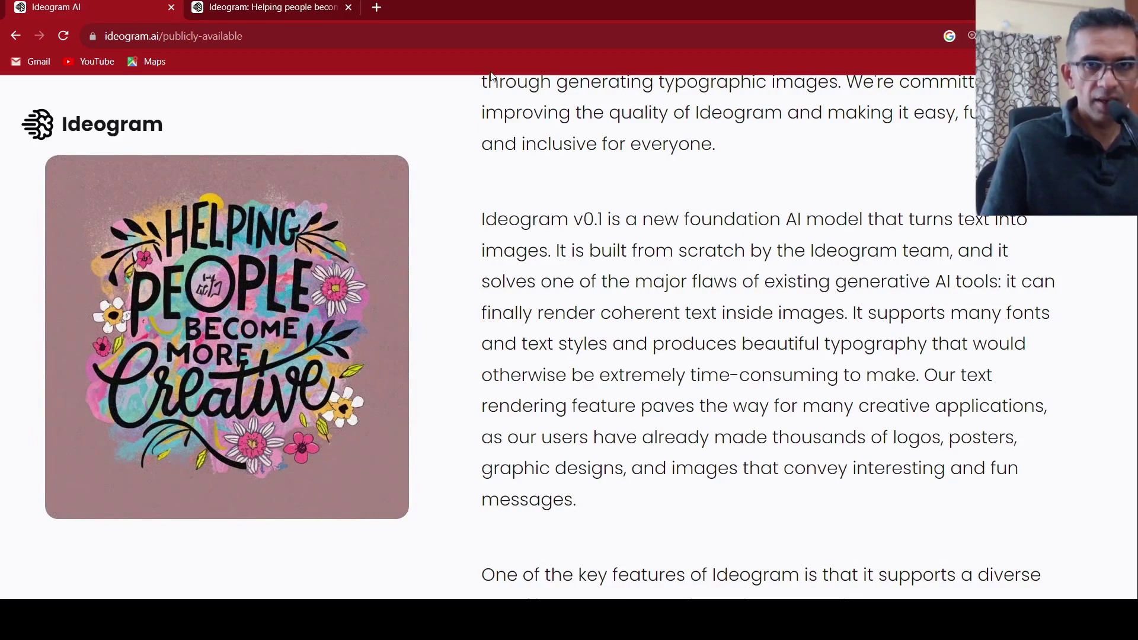
key(alt+Left)
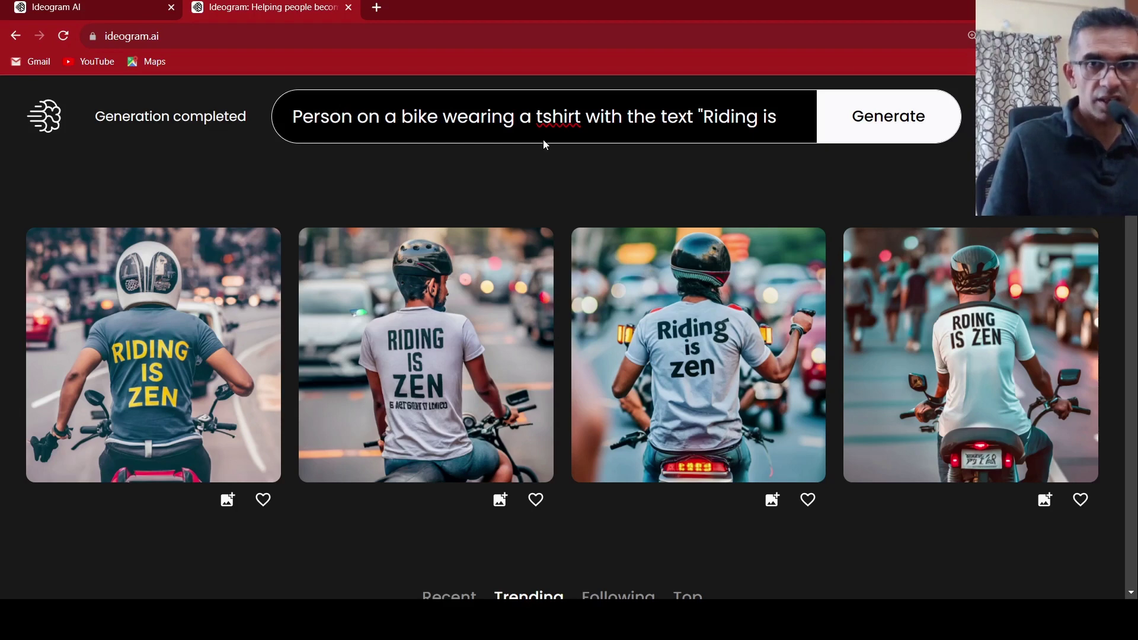
click(761, 113)
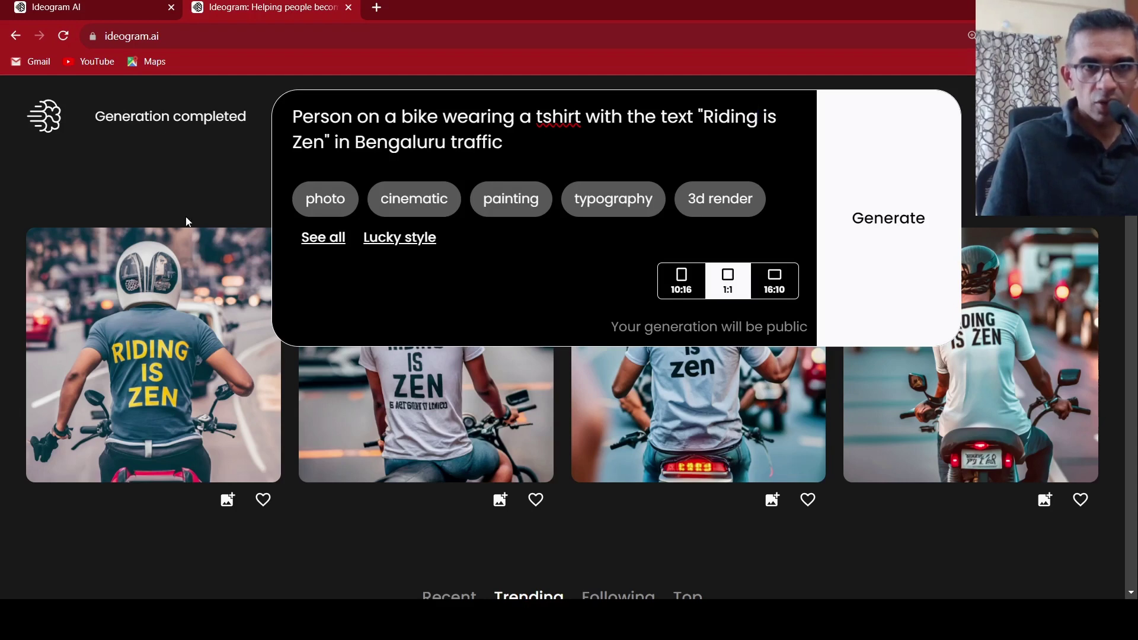
click(212, 179)
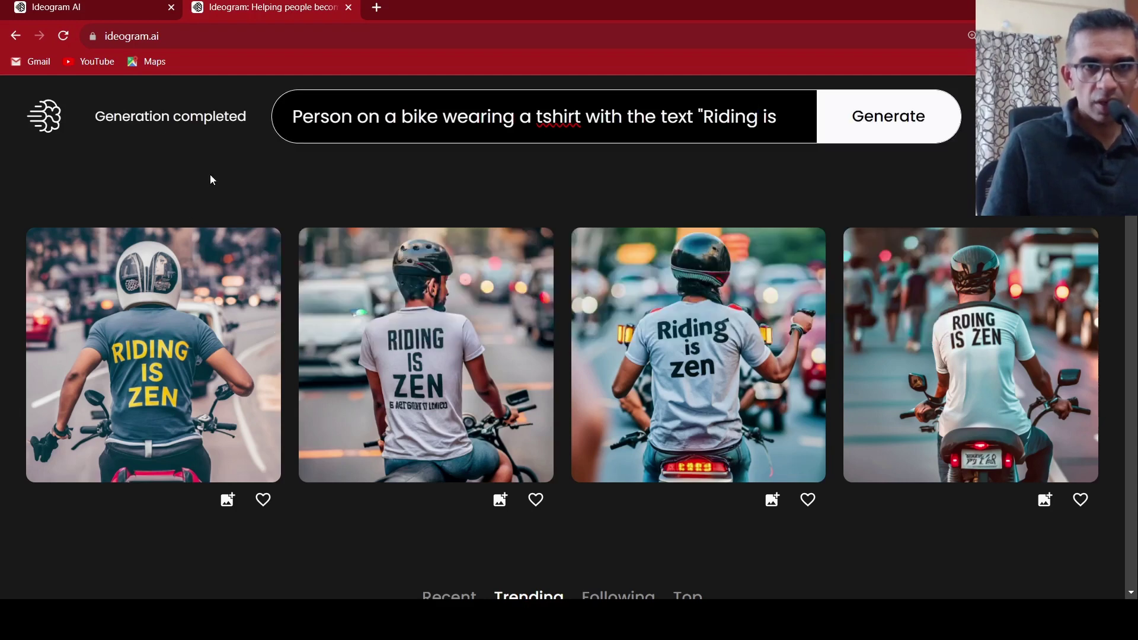
click(432, 363)
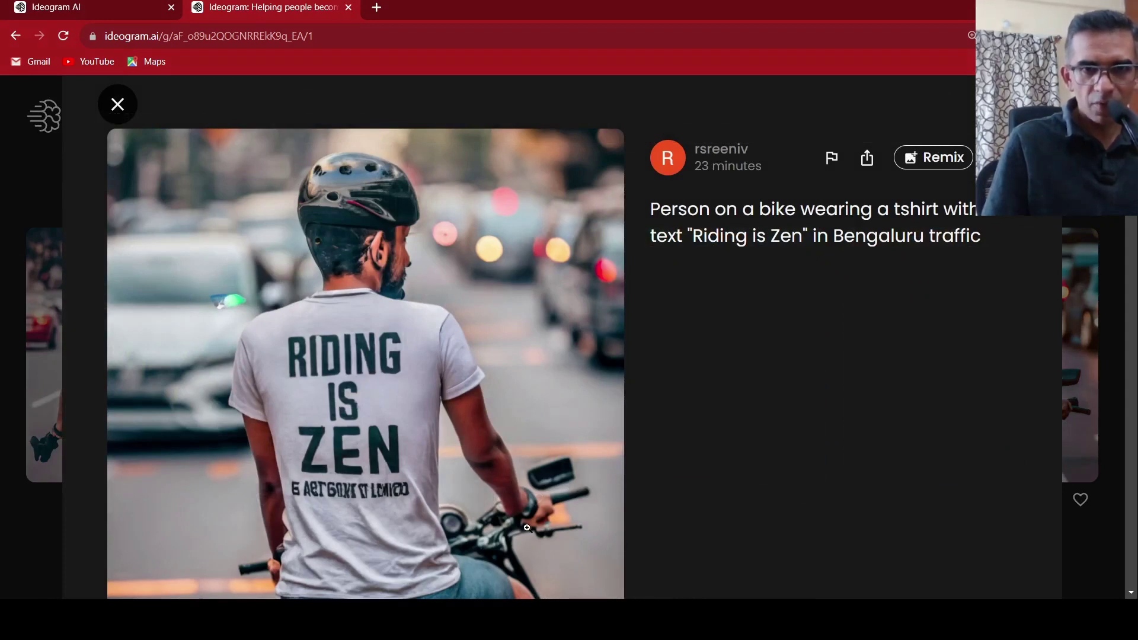
scroll(441, 486, down, 1)
scroll(441, 486, down, 3)
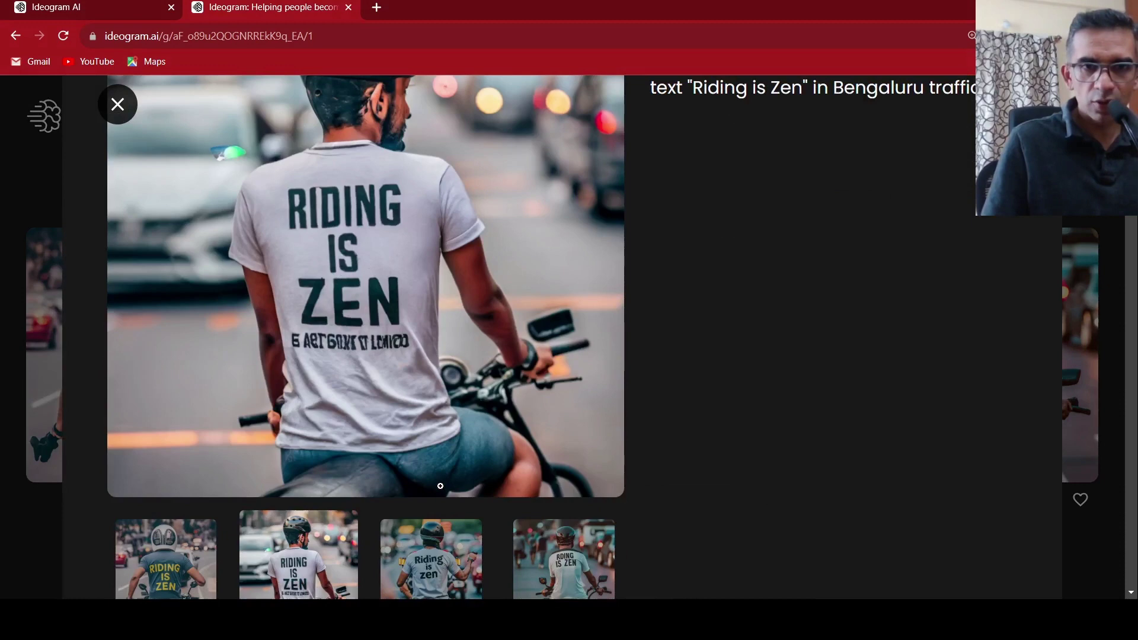
scroll(440, 486, up, 3)
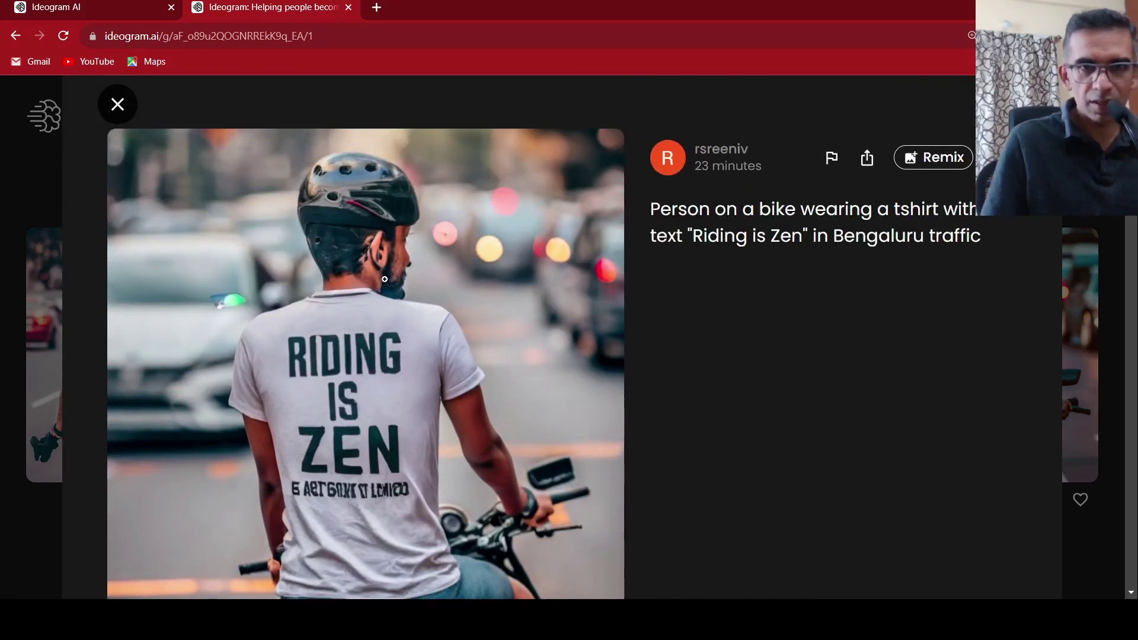
click(116, 110)
Add the typography and cinematic styles to the bike-rider prompt and regenerate.
click(813, 126)
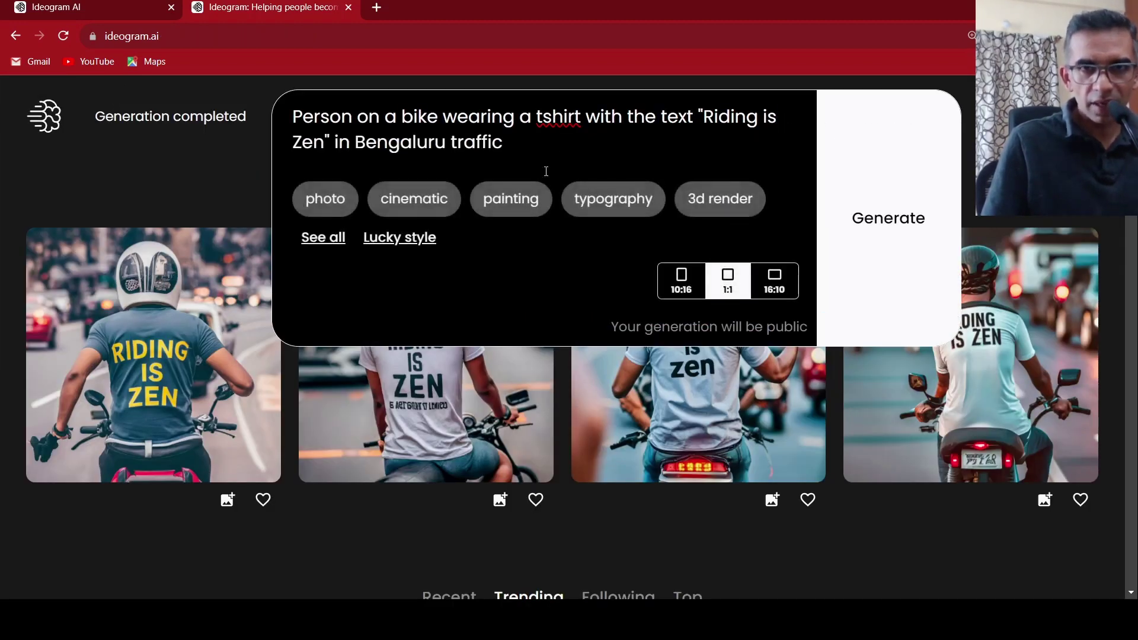
click(611, 211)
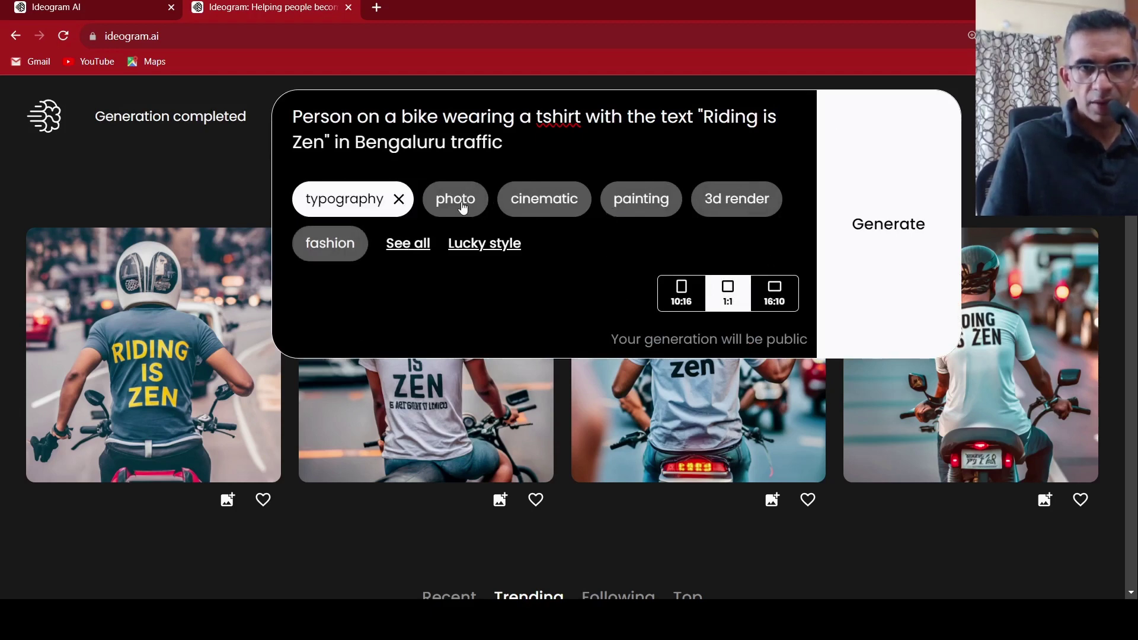
click(546, 209)
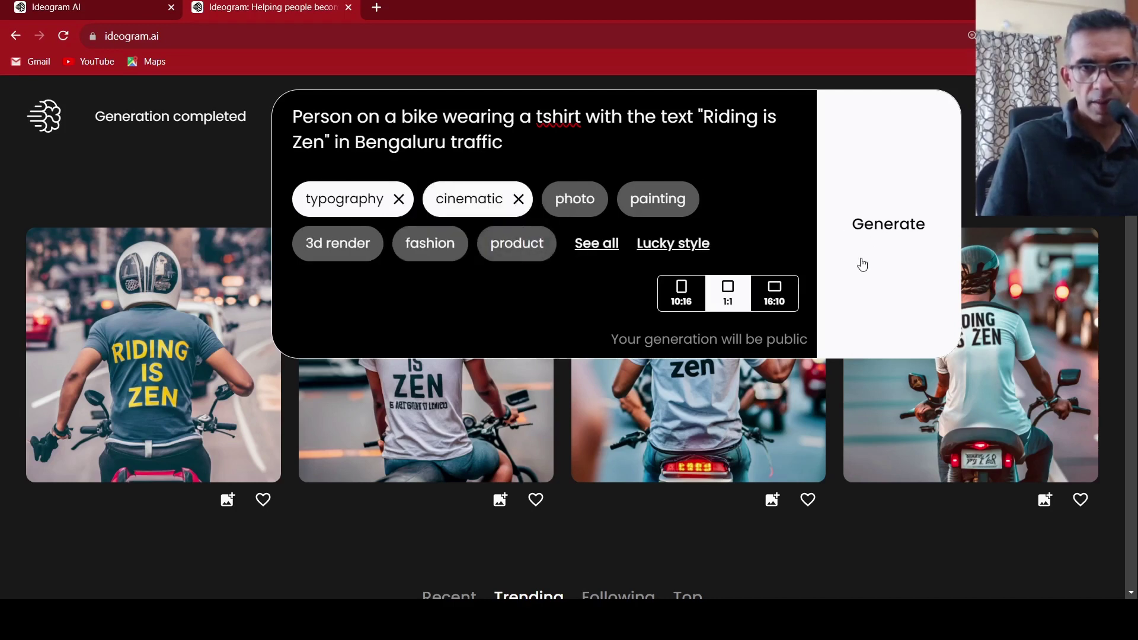
click(896, 226)
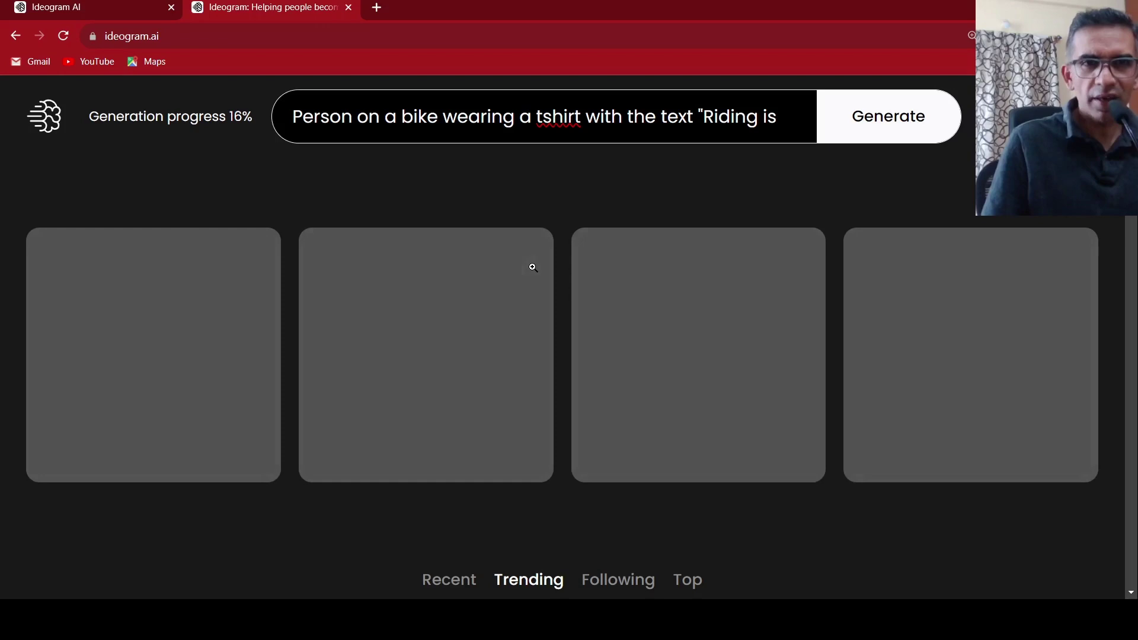
Browse down the public gallery, then scroll back up to the four new 'Riding is Zen' images.
scroll(532, 267, down, 4)
scroll(533, 267, down, 4)
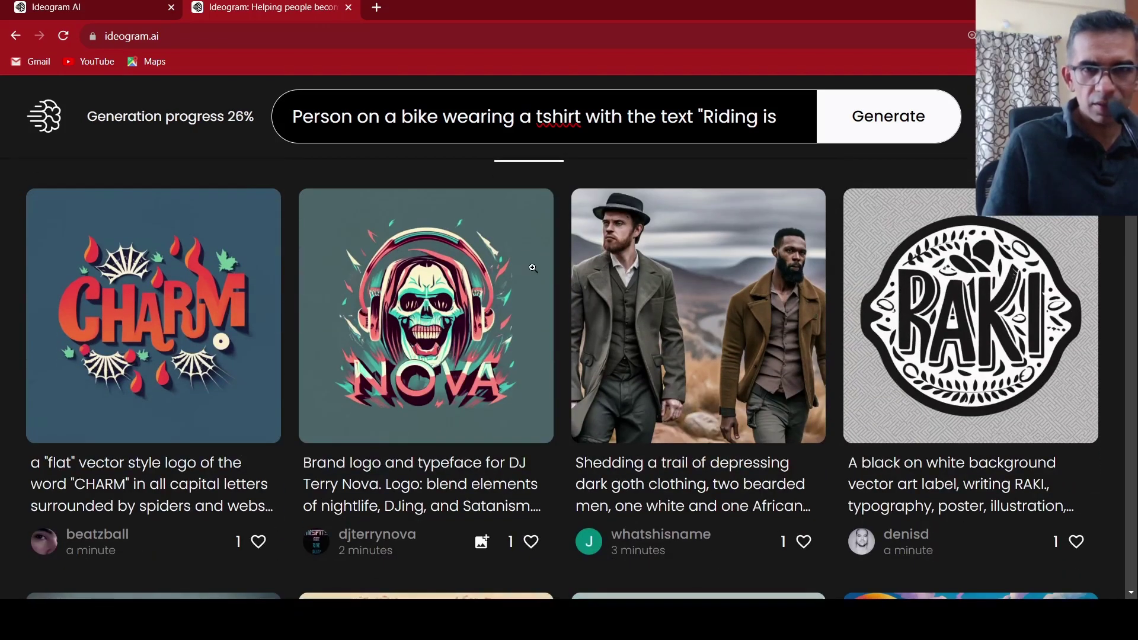
scroll(532, 268, down, 1)
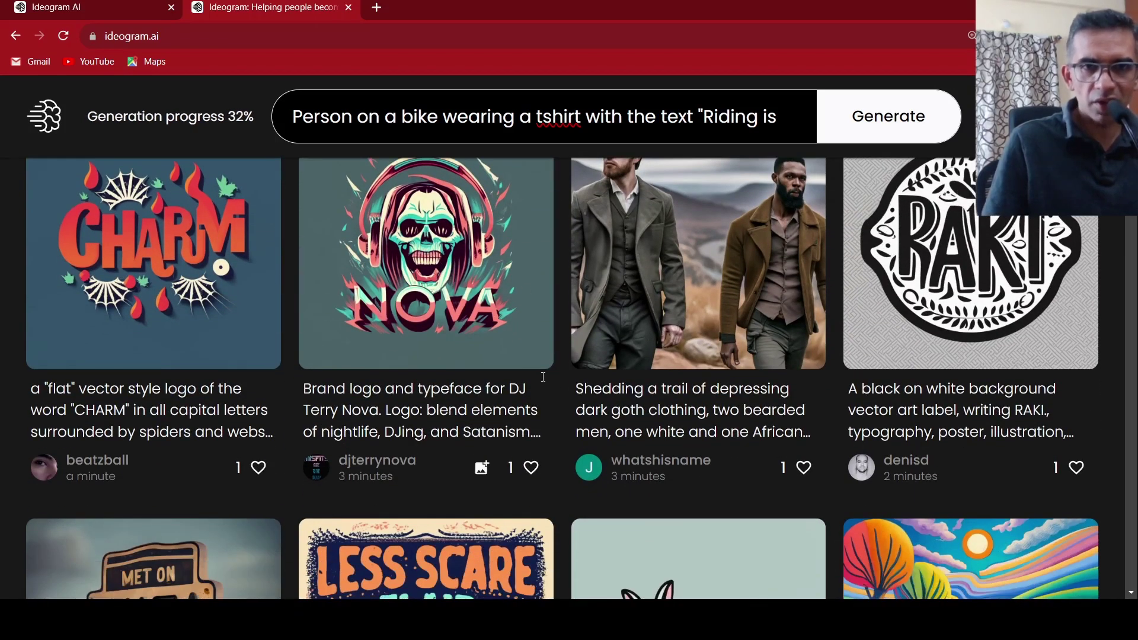
scroll(543, 378, up, 2)
scroll(543, 378, down, 2)
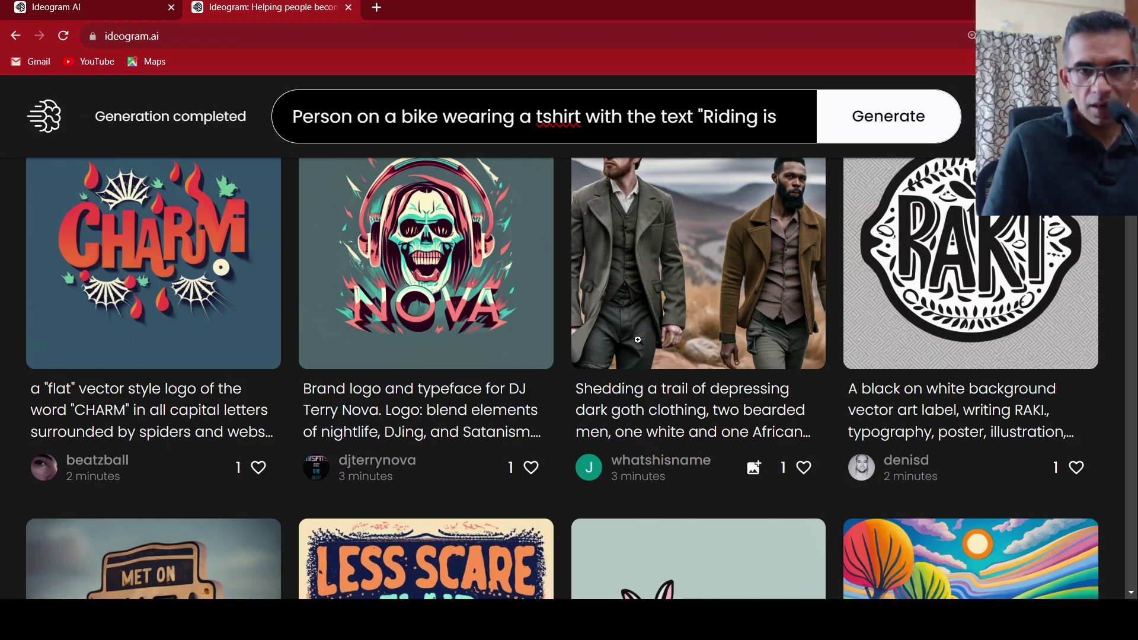
scroll(638, 339, down, 1)
scroll(637, 339, down, 5)
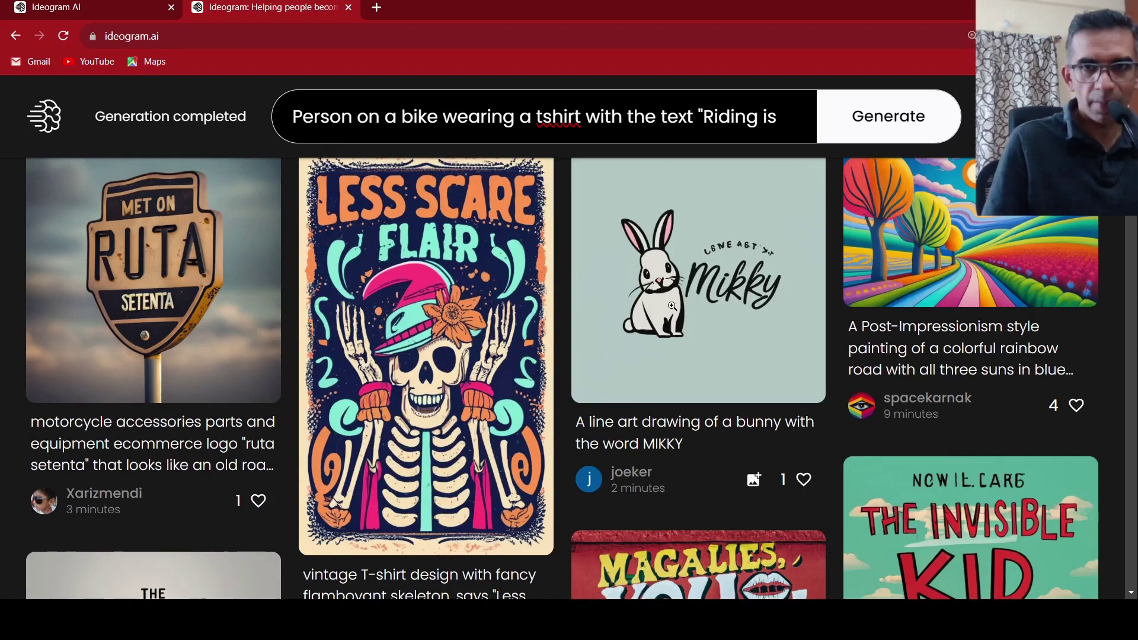
scroll(672, 306, down, 5)
scroll(674, 307, down, 4)
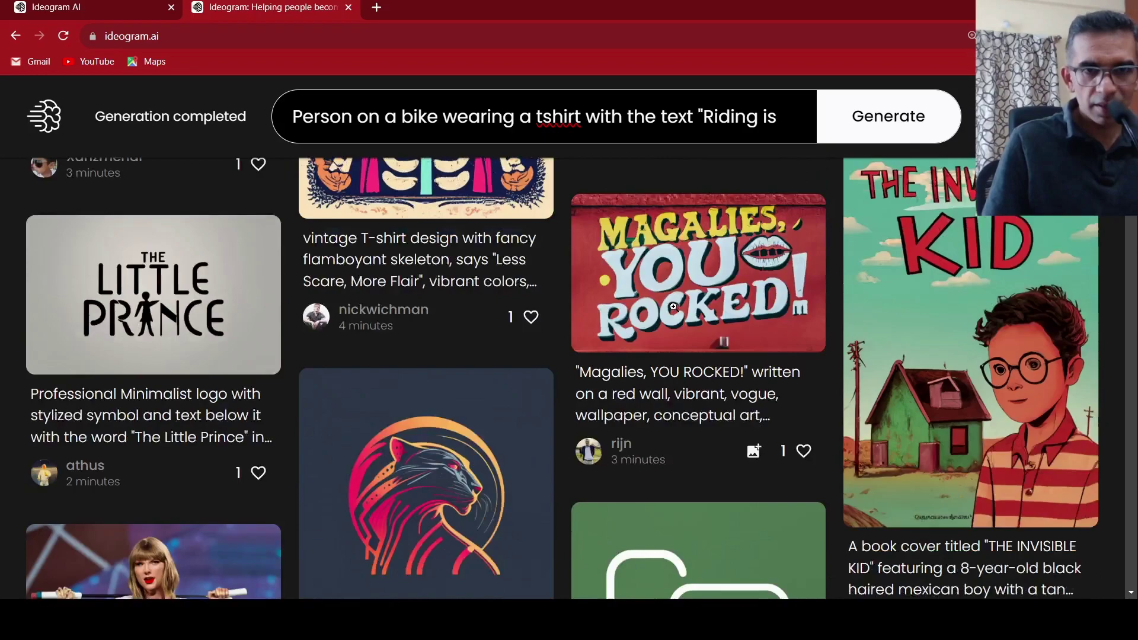
scroll(674, 307, down, 2)
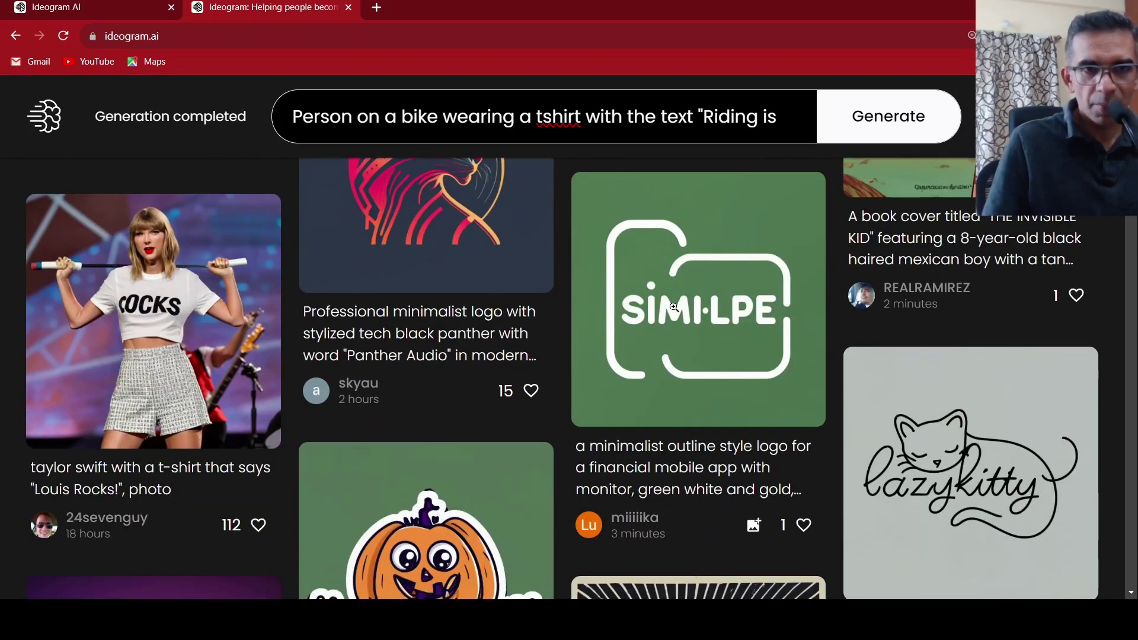
scroll(674, 307, down, 4)
scroll(673, 307, down, 4)
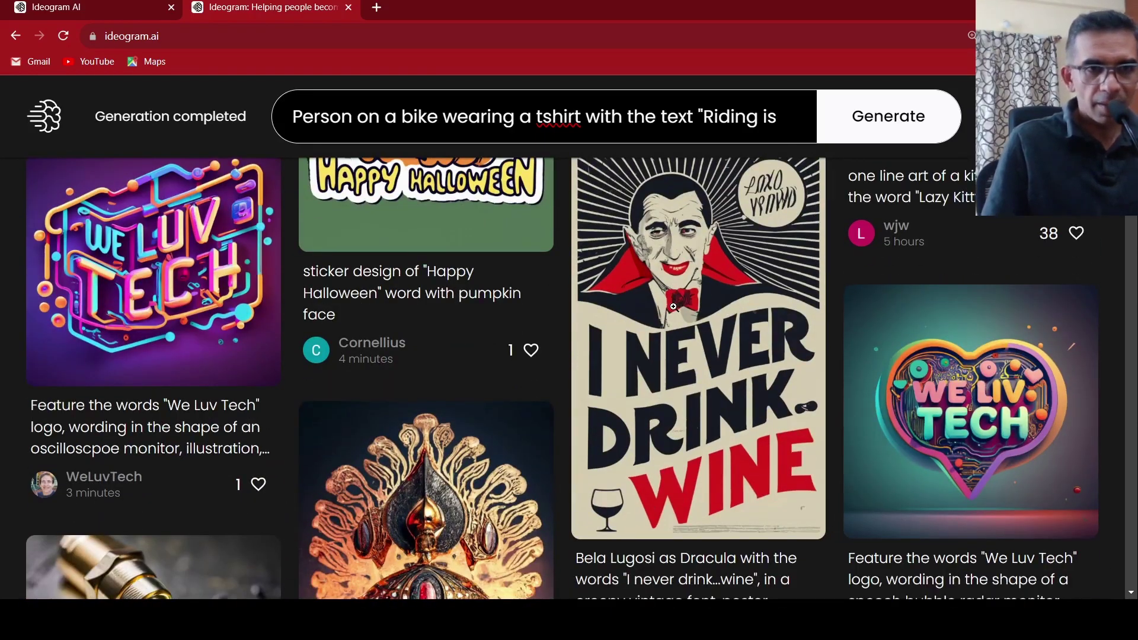
scroll(673, 307, down, 4)
scroll(674, 307, down, 4)
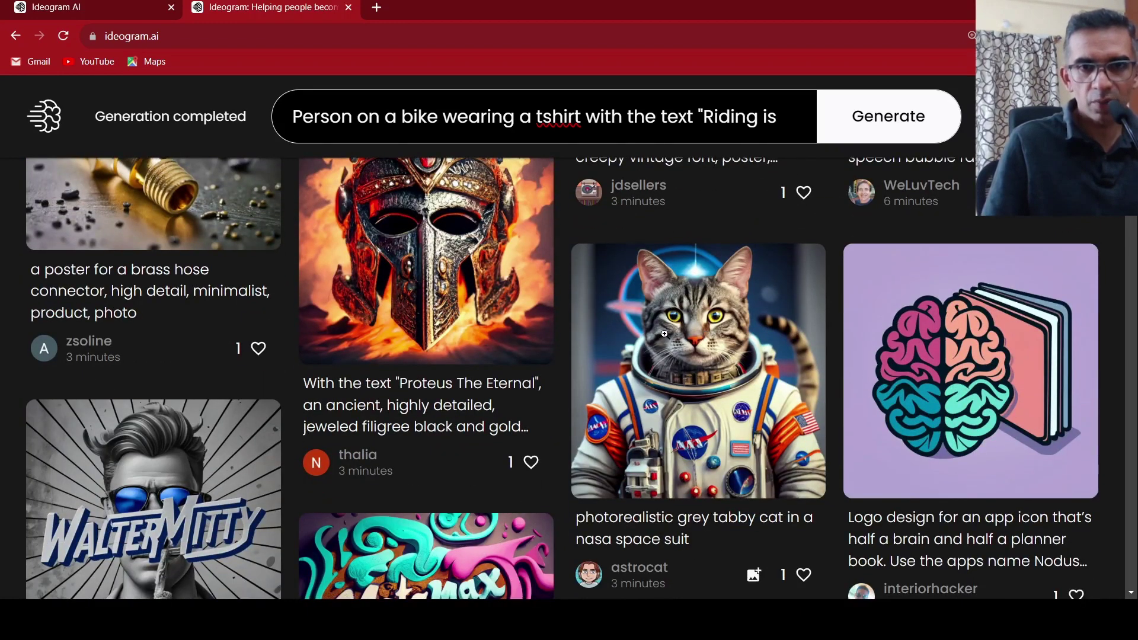
scroll(668, 335, down, 5)
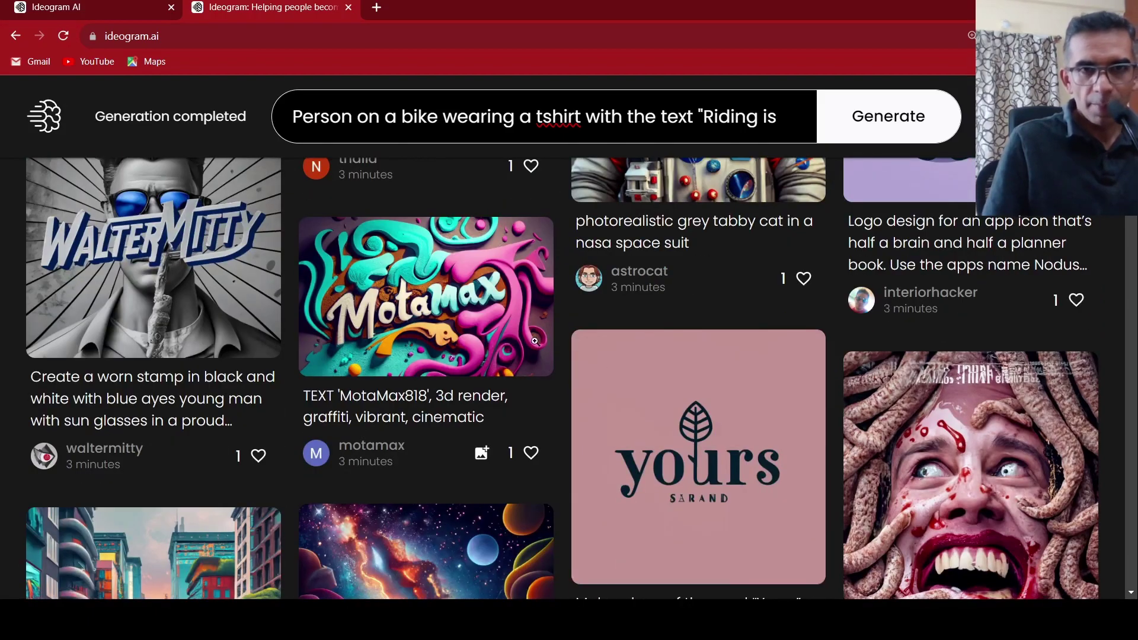
scroll(689, 327, down, 3)
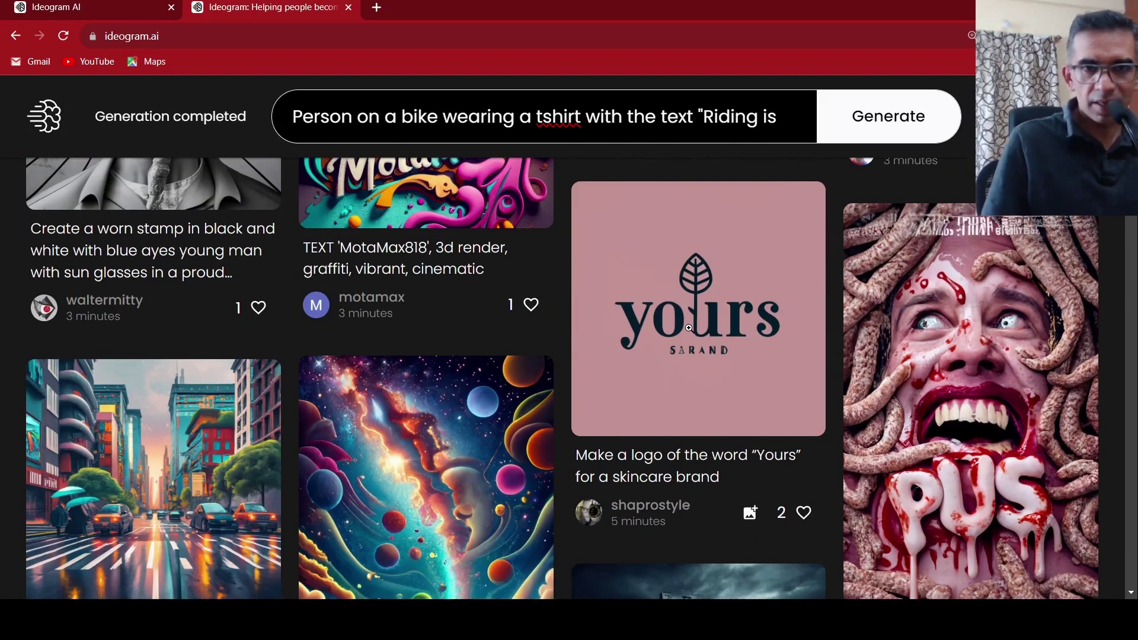
scroll(658, 327, down, 3)
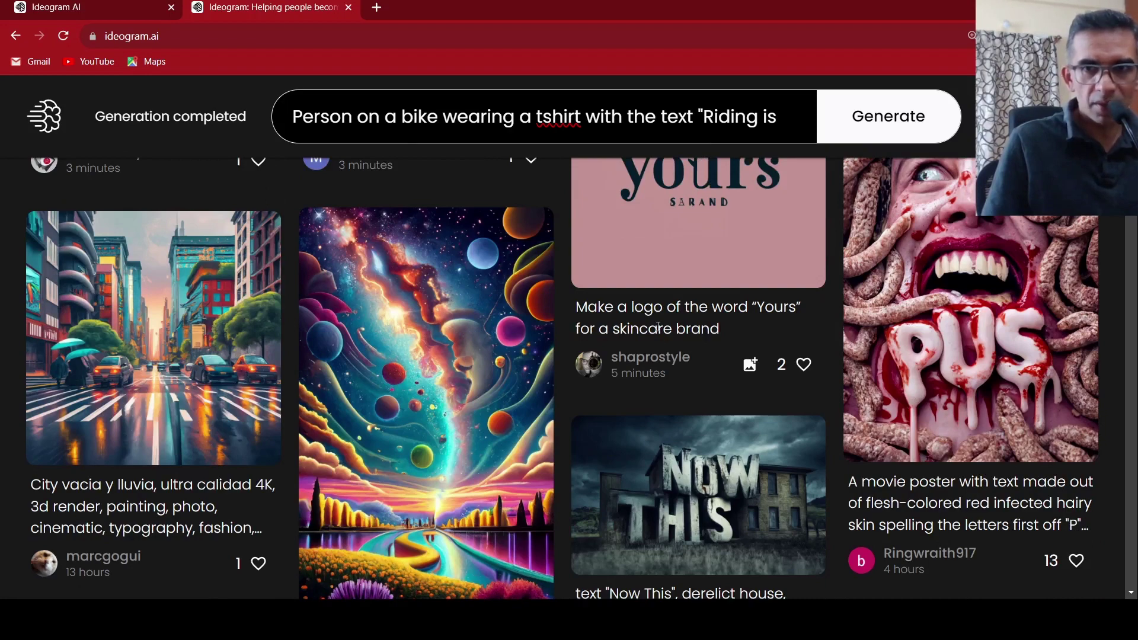
scroll(658, 327, down, 3)
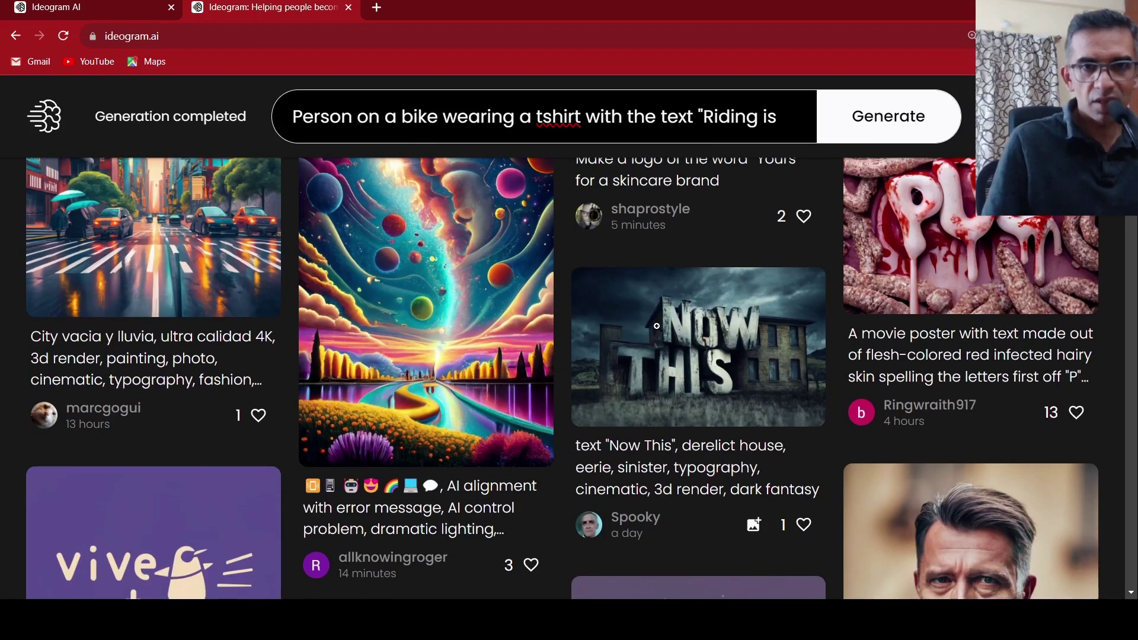
scroll(656, 326, down, 5)
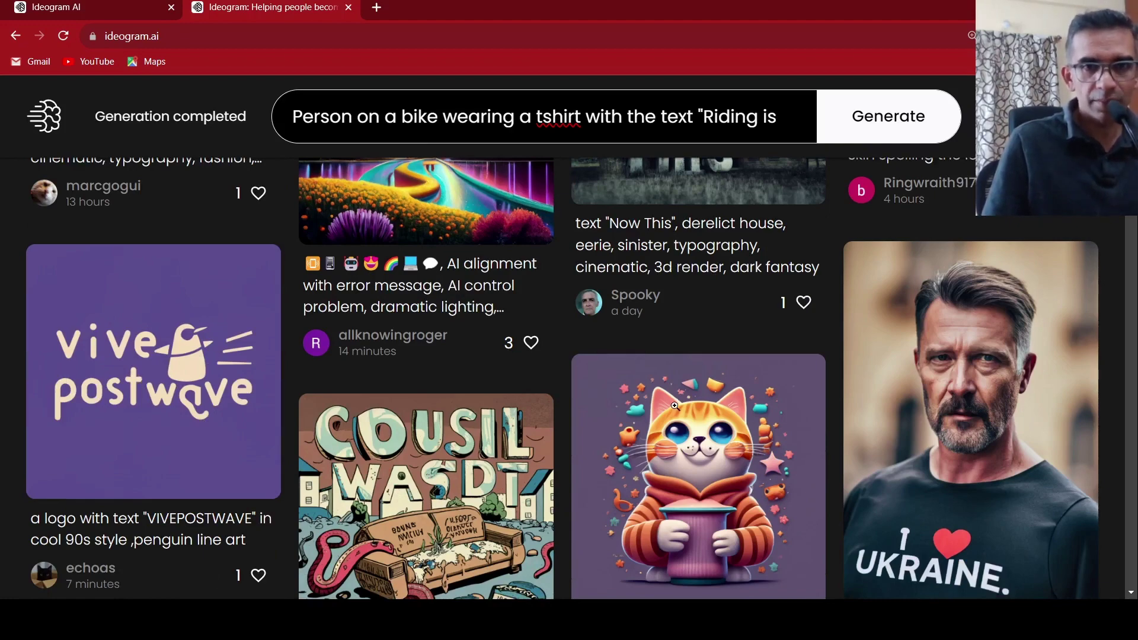
scroll(674, 406, down, 5)
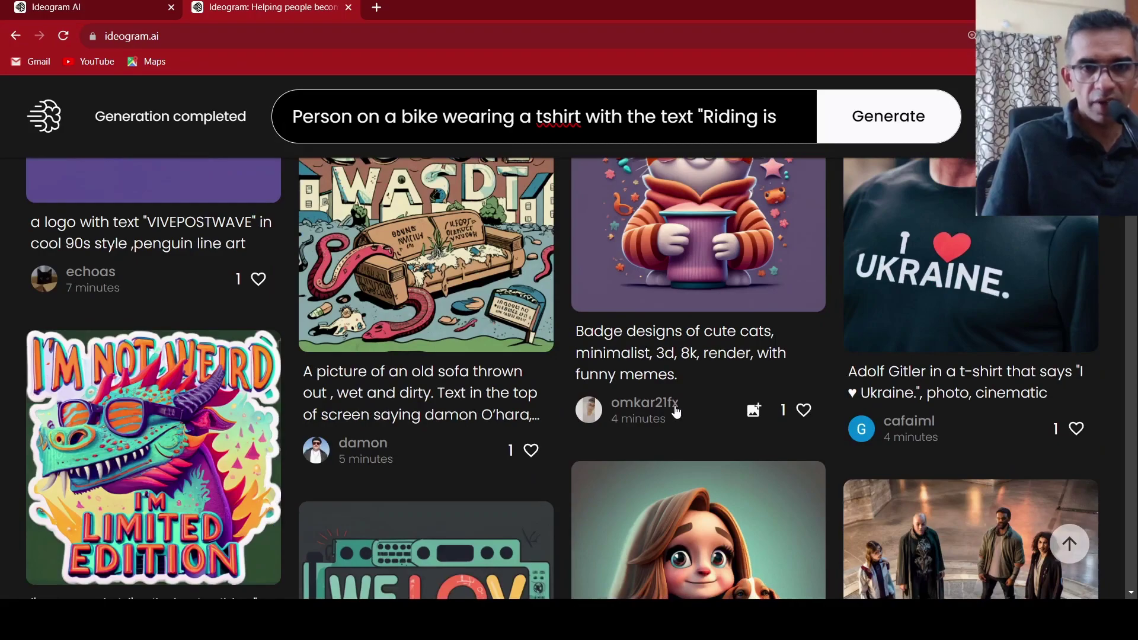
scroll(676, 409, down, 10)
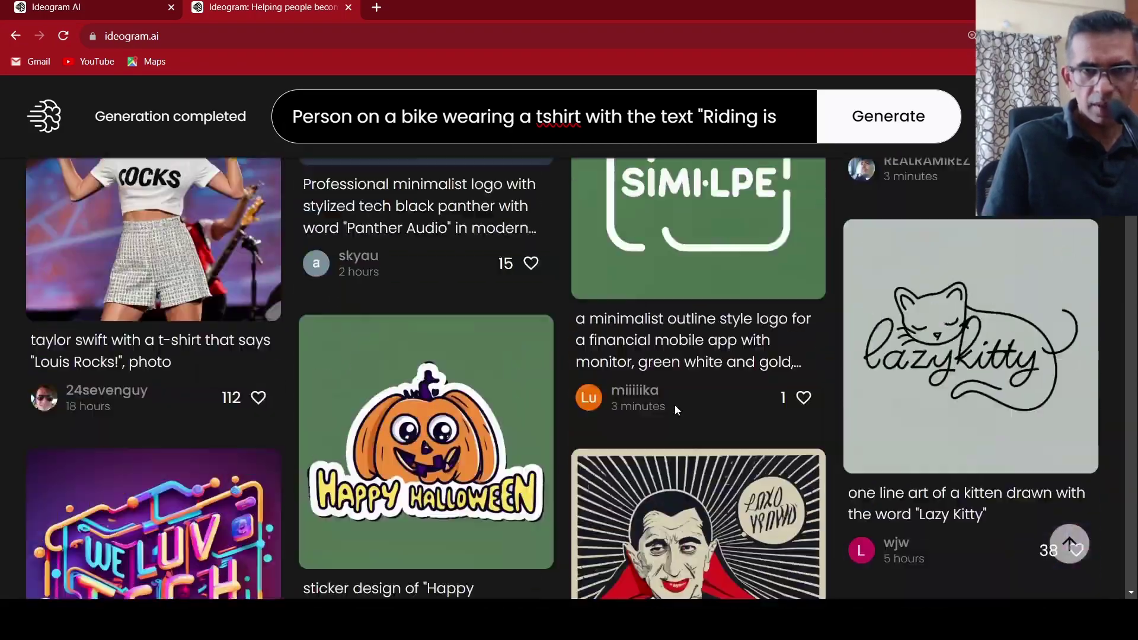
scroll(674, 404, up, 15)
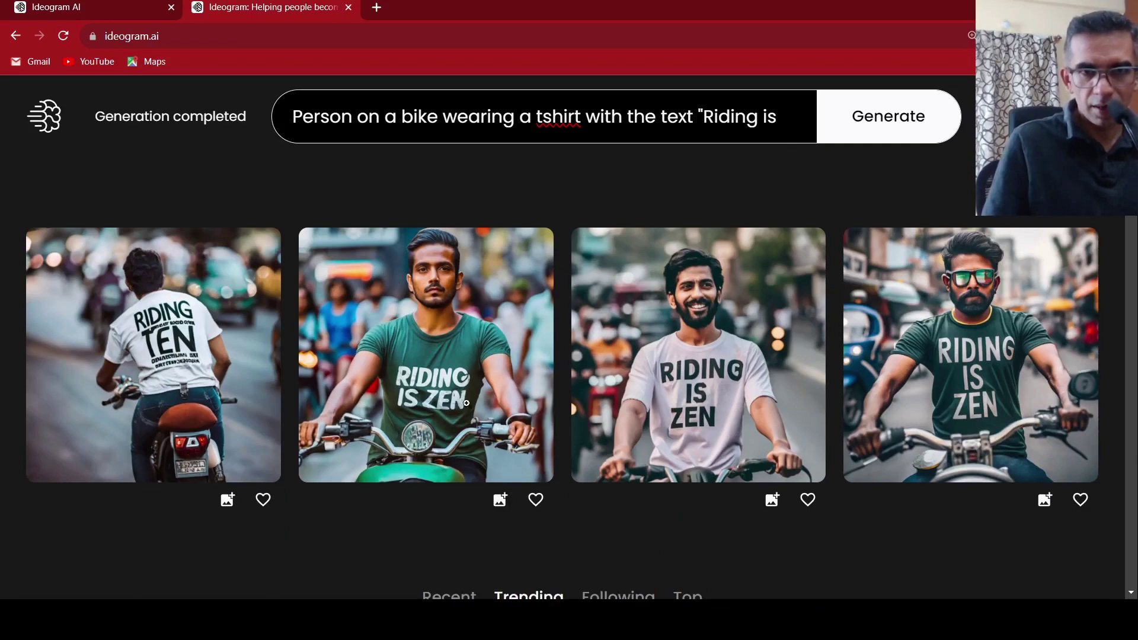
click(428, 372)
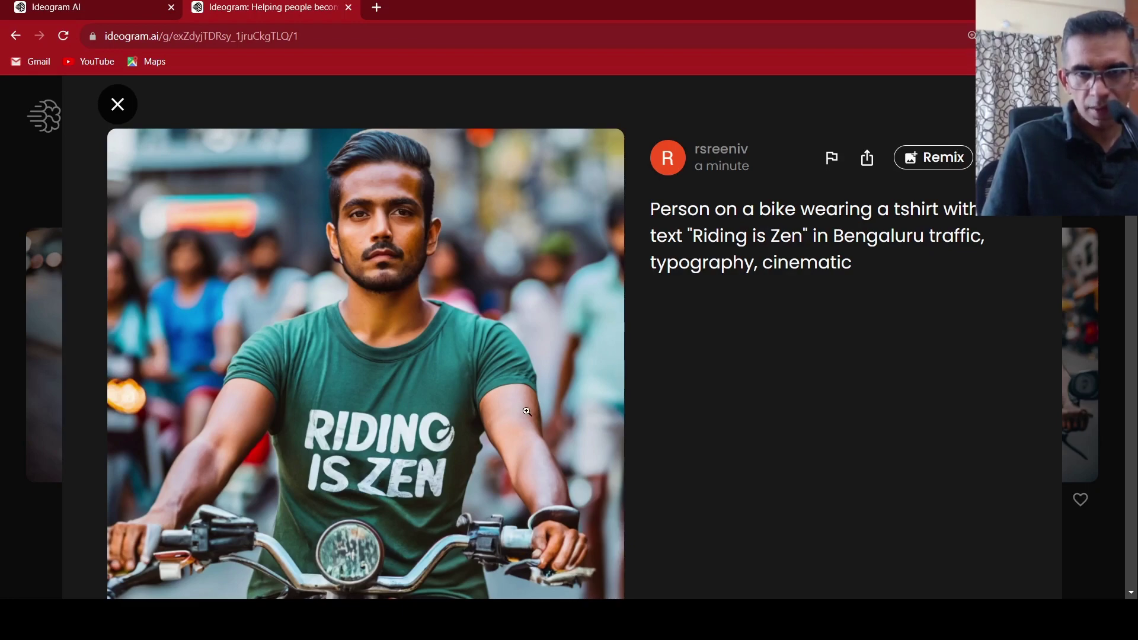
click(117, 105)
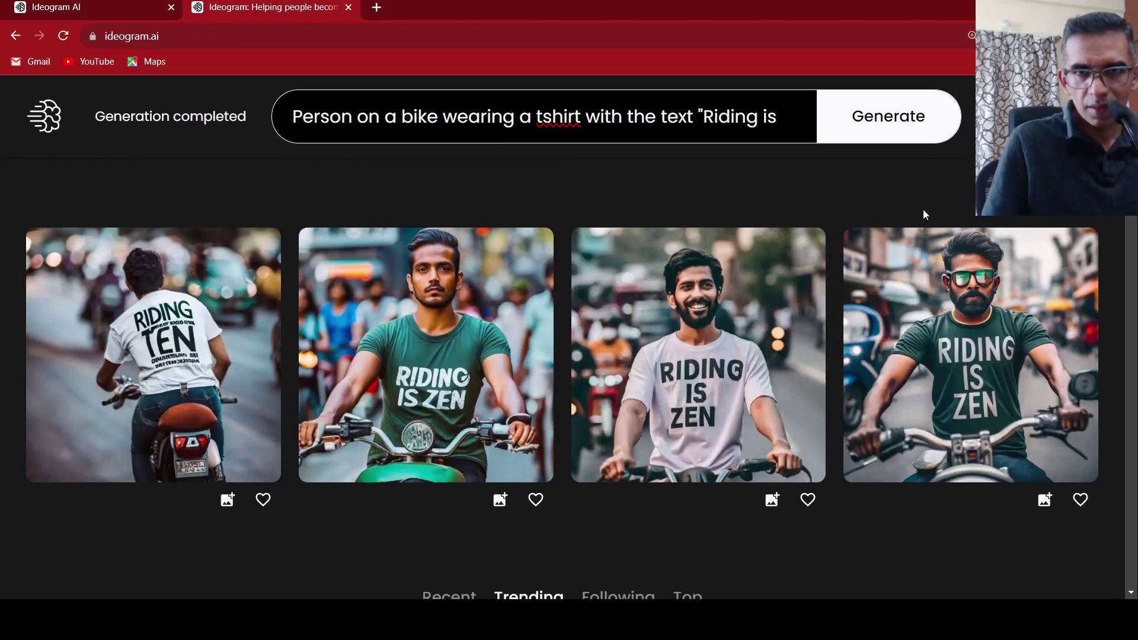
click(987, 363)
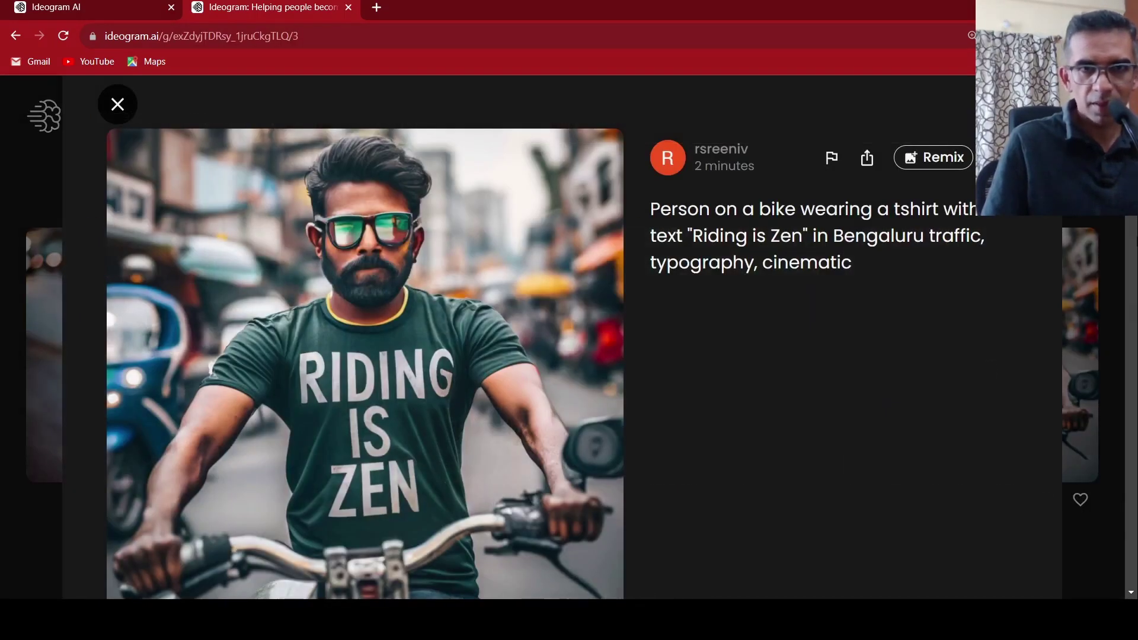
click(118, 105)
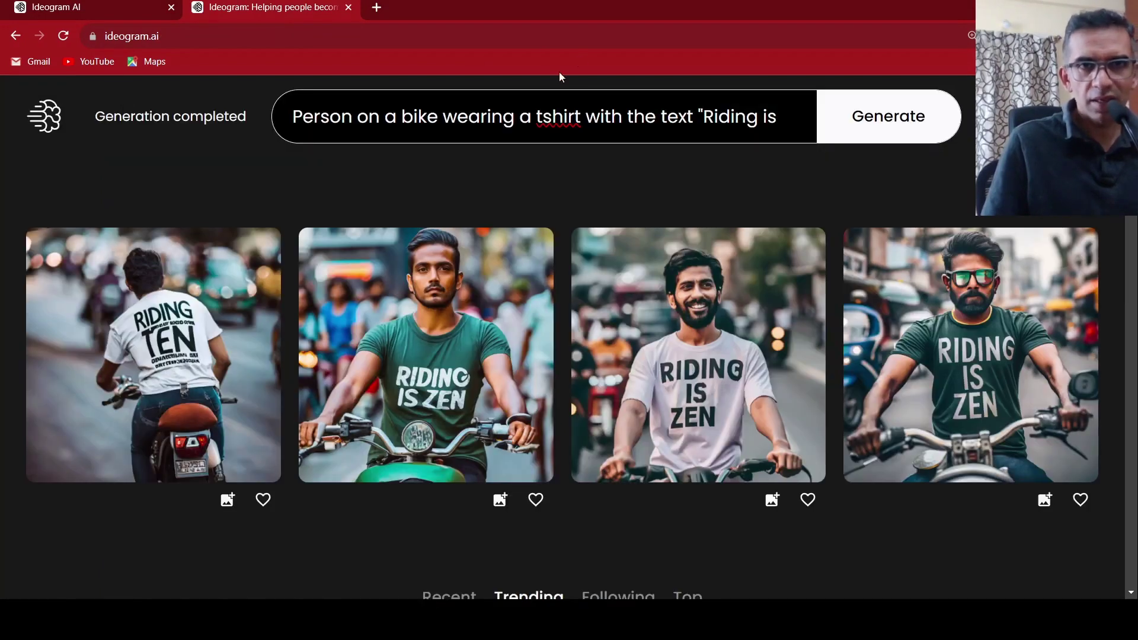
click(291, 129)
Replace the bike prompt with: An apple iphone with the text " Still 60hz display in 2023.
drag(291, 130, 675, 155)
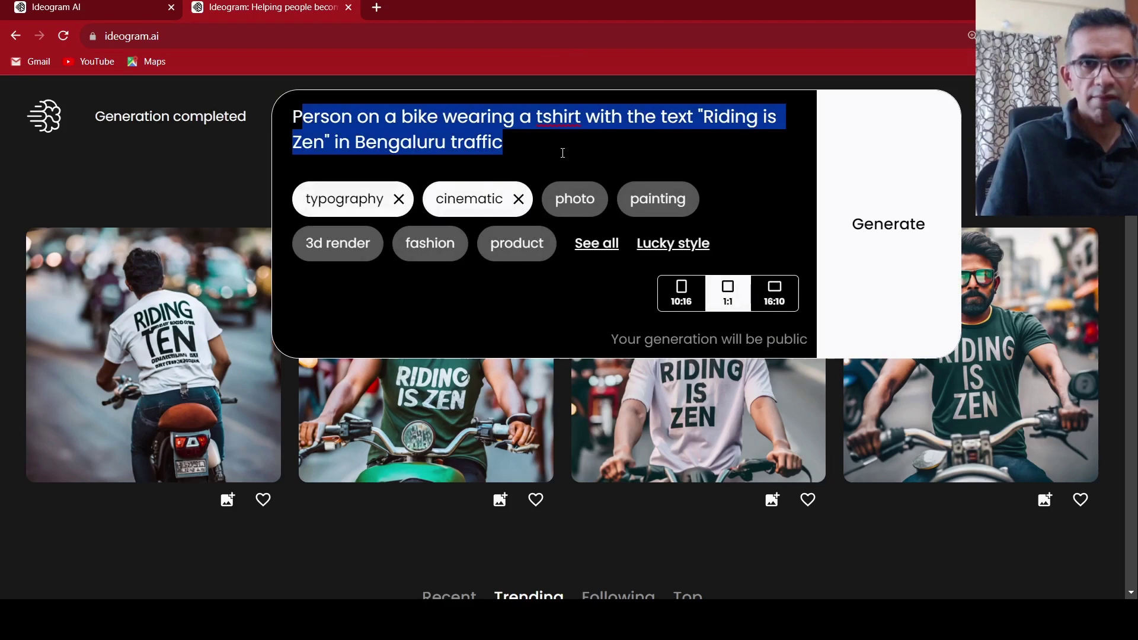
click(563, 153)
key(BackSpace)
key(BackSpace)
key(BackSpace)
key(BackSpace)
key(BackSpace)
key(BackSpace)
key(BackSpace)
key(BackSpace)
key(BackSpace)
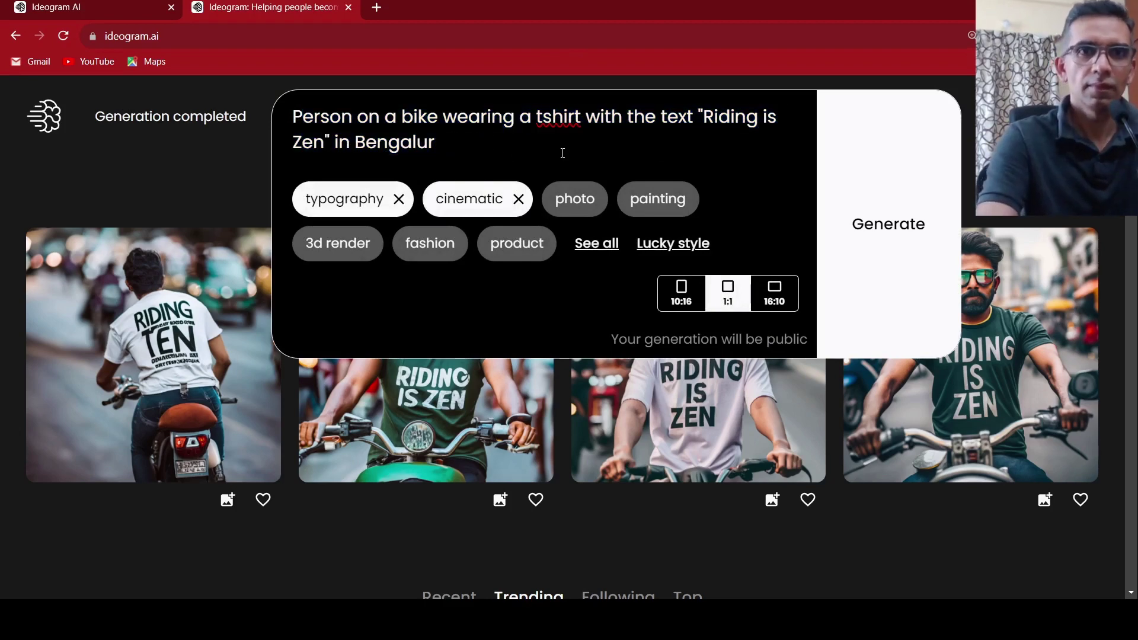
key(BackSpace)
key(BackSpace)
key(BackSpace)
key(BackSpace)
key(BackSpace)
key(BackSpace)
key(BackSpace)
key(BackSpace)
key(BackSpace)
key(BackSpace)
key(BackSpace)
key(BackSpace)
key(BackSpace)
key(BackSpace)
key(BackSpace)
key(BackSpace)
key(BackSpace)
key(BackSpace)
key(BackSpace)
key(BackSpace)
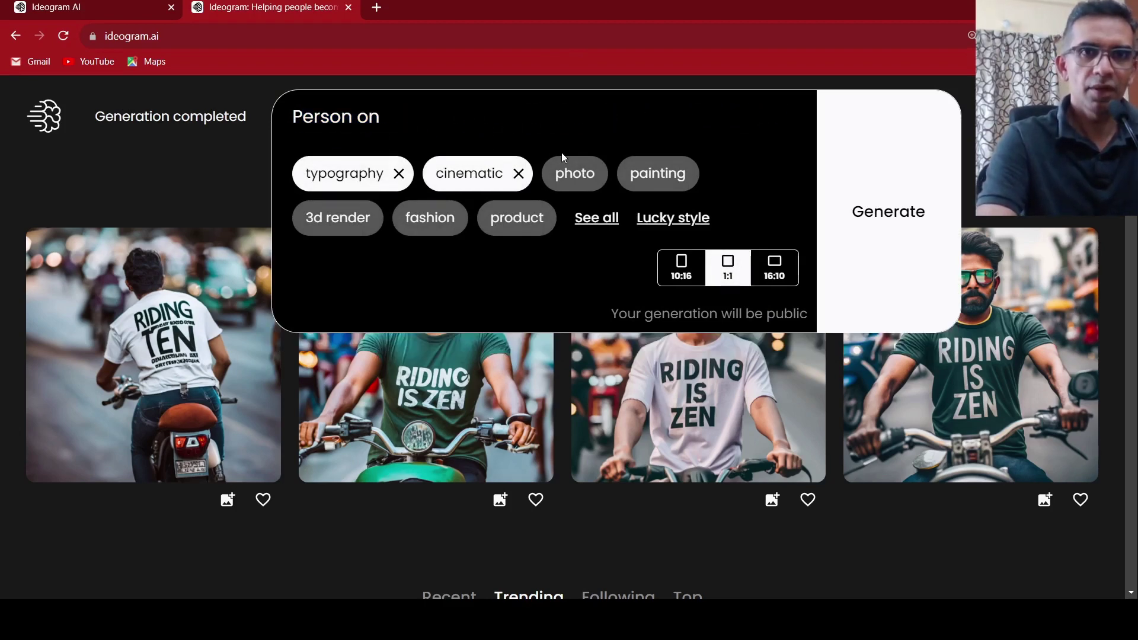
key(BackSpace)
key(BackSpace)
key(BackSpace)
key(BackSpace)
key(BackSpace)
key(BackSpace)
key(BackSpace)
key(BackSpace)
key(BackSpace)
text(A)
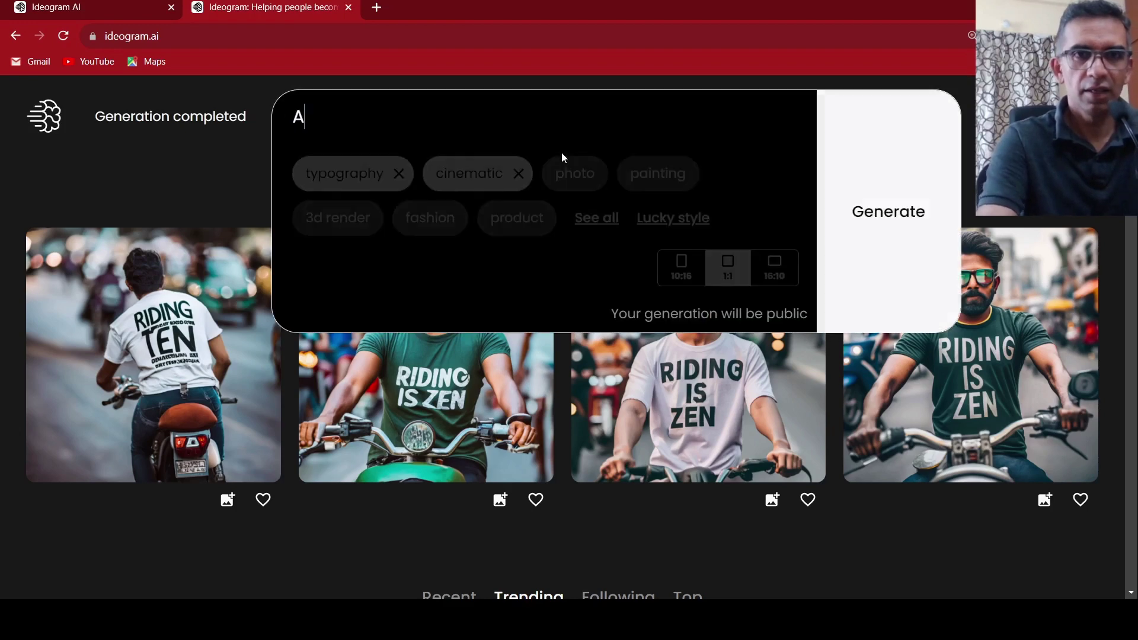
text(n appple)
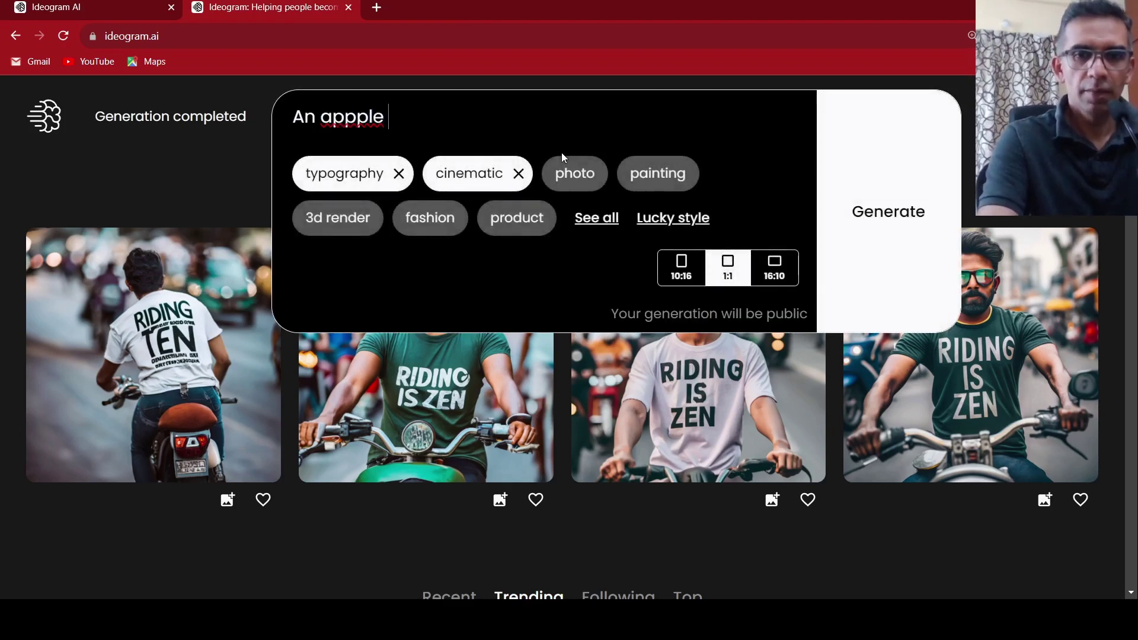
key(BackSpace)
key(BackSpace)
key(BackSpace)
key(BackSpace)
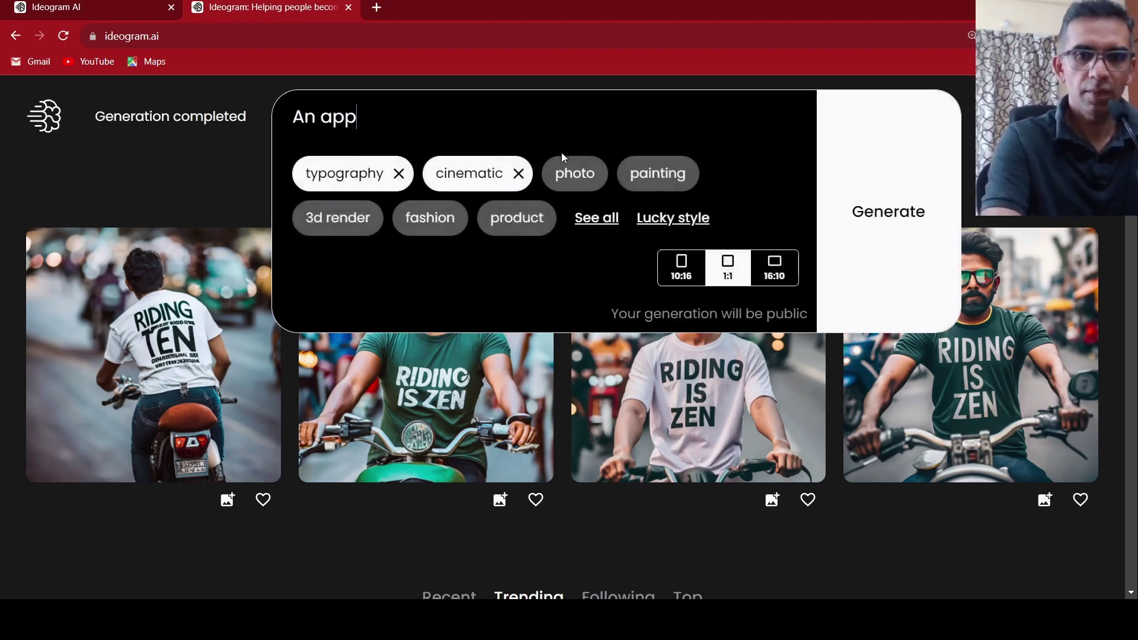
text(le iphone)
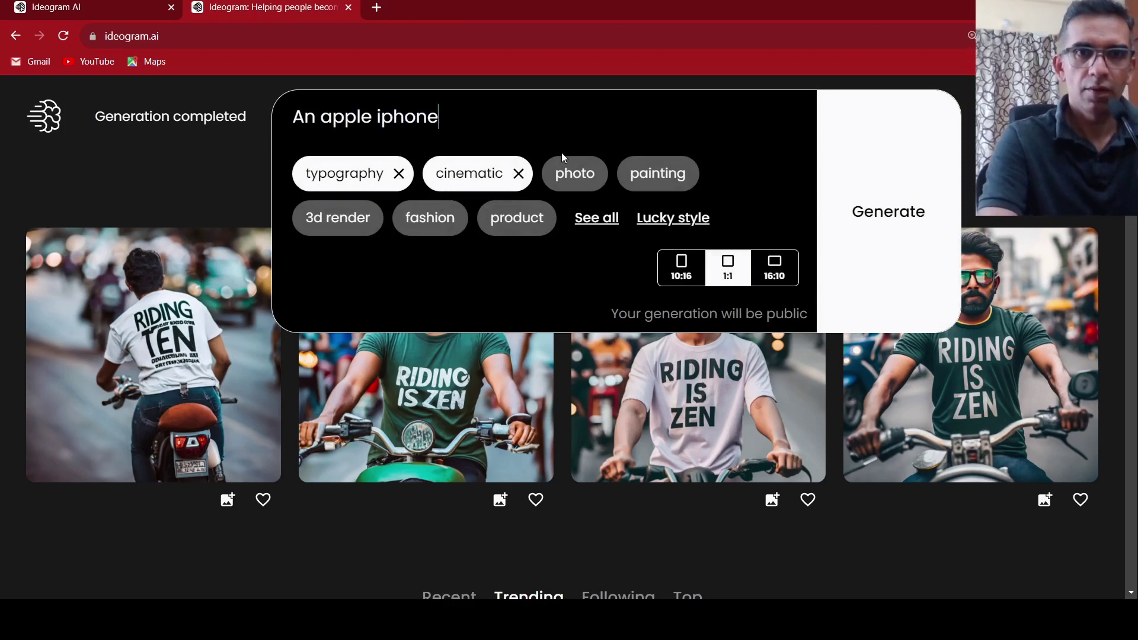
text( with t)
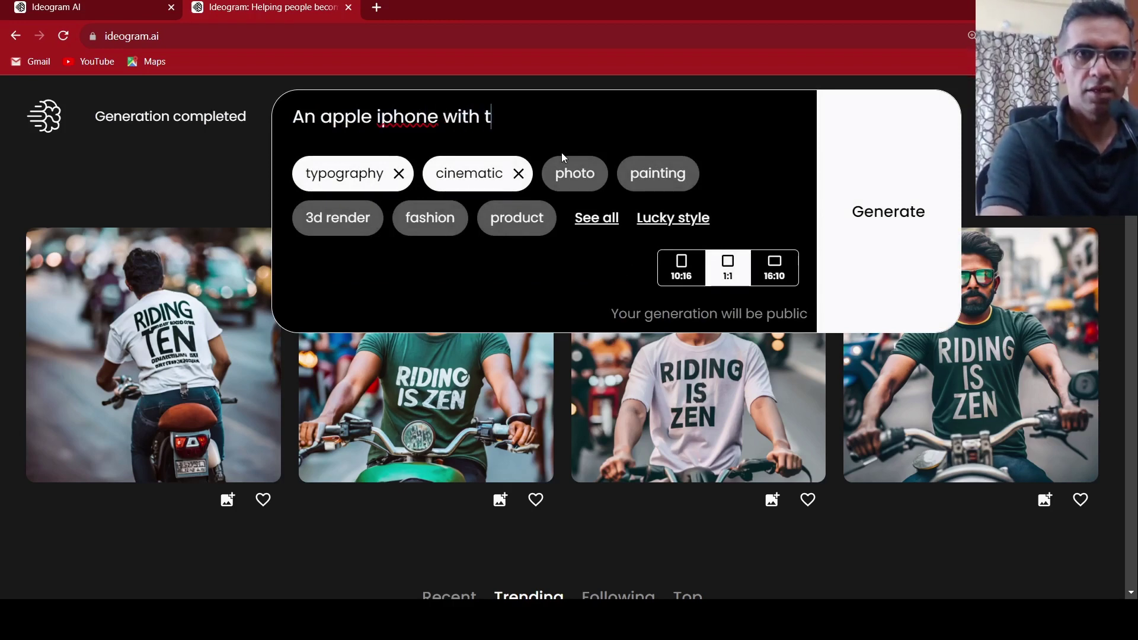
text(he text )
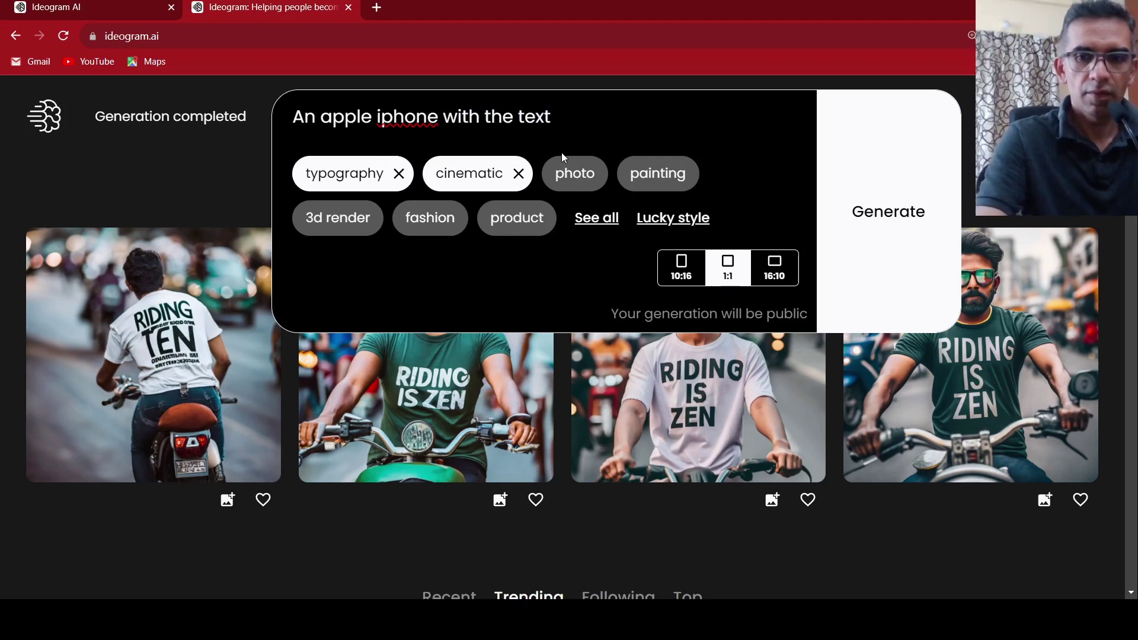
text(" Sti)
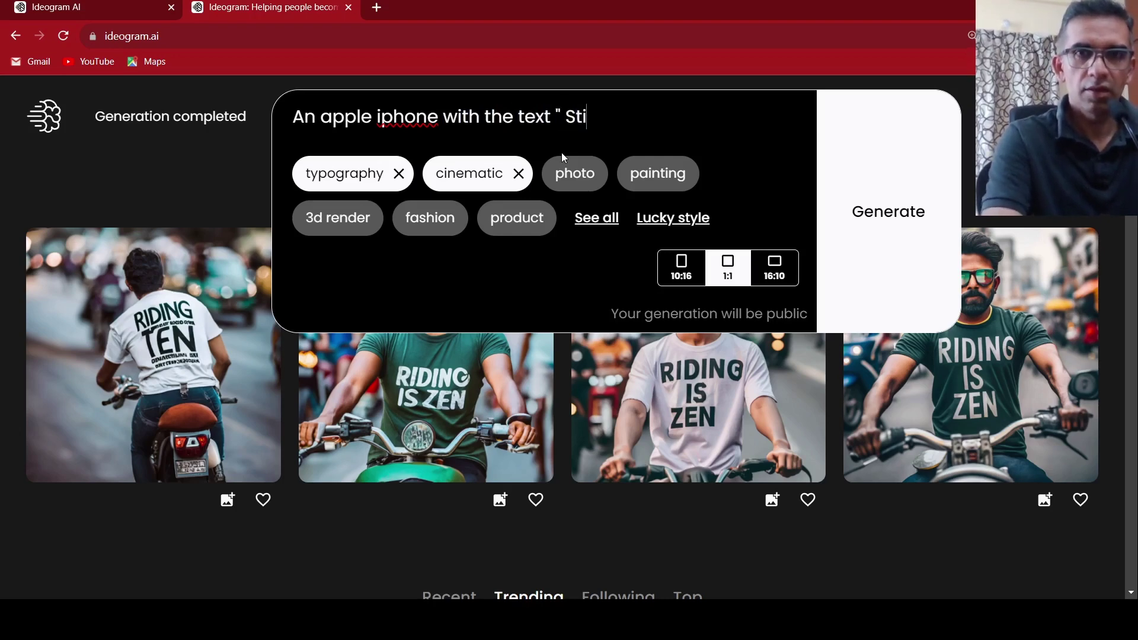
text(ll 60)
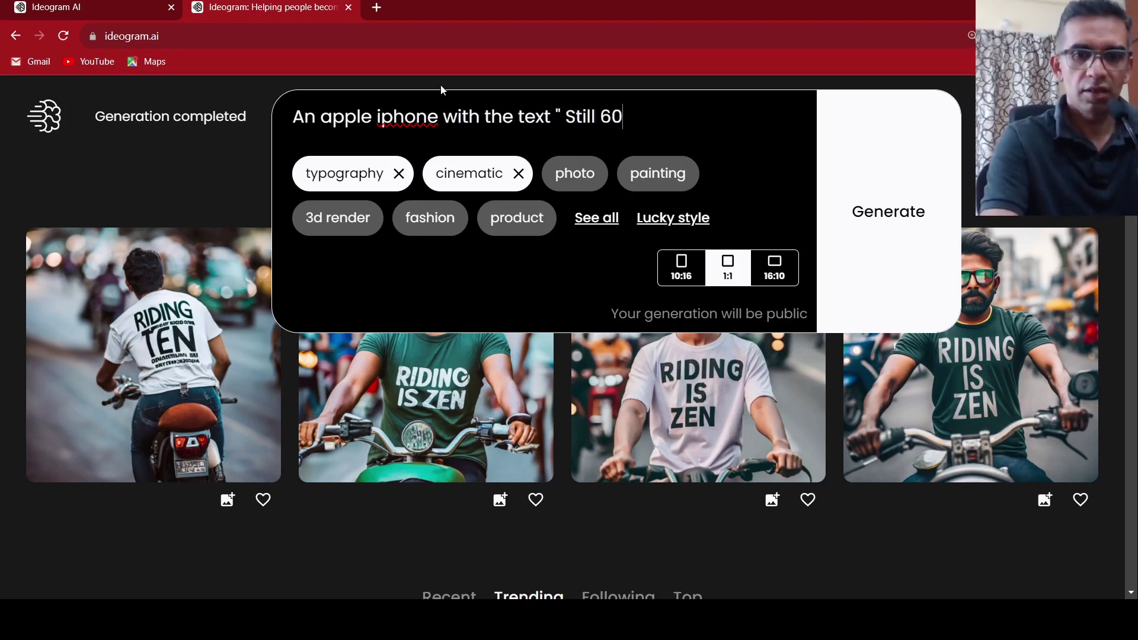
text(hz disp)
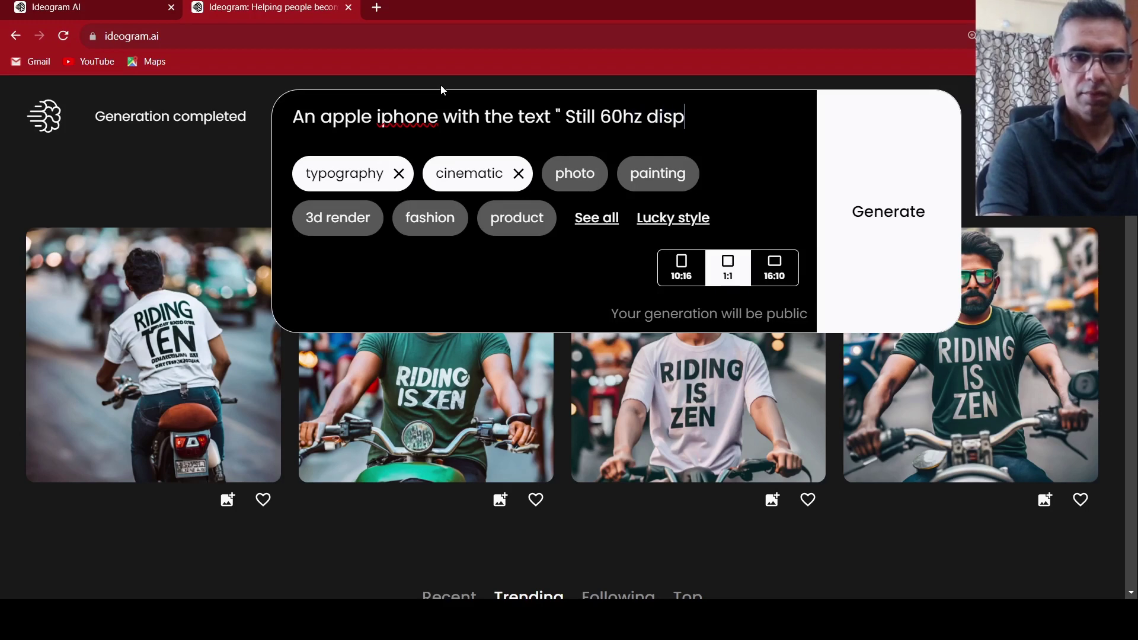
text(lay)
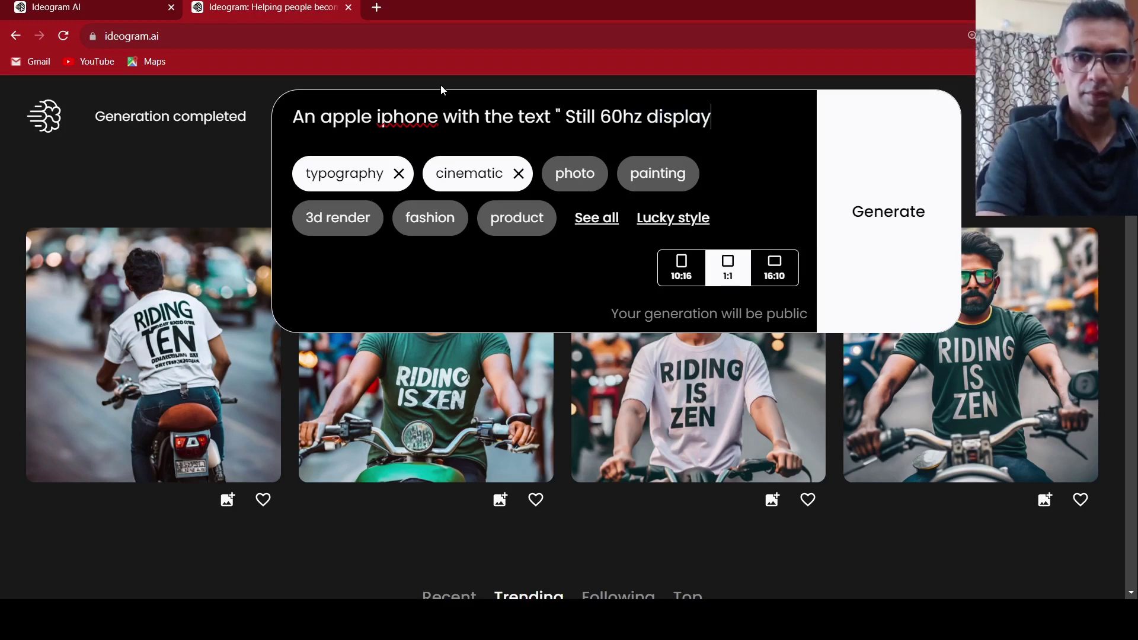
text( in 2023)
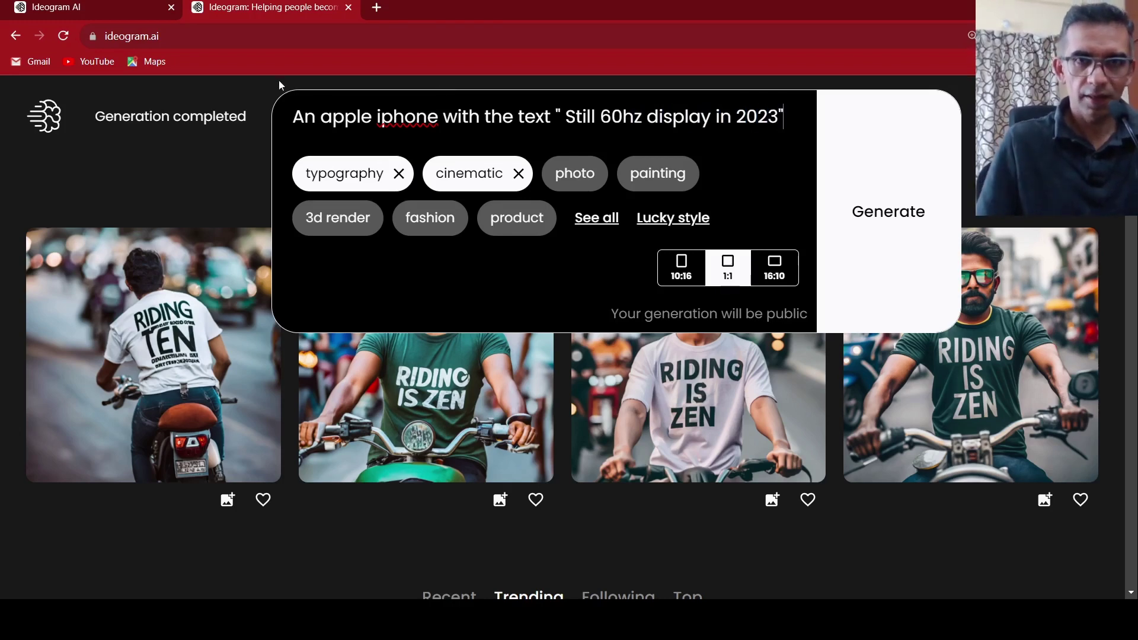
Swap the cinematic style for 3d render, keeping typography, and generate the iPhone images.
click(519, 176)
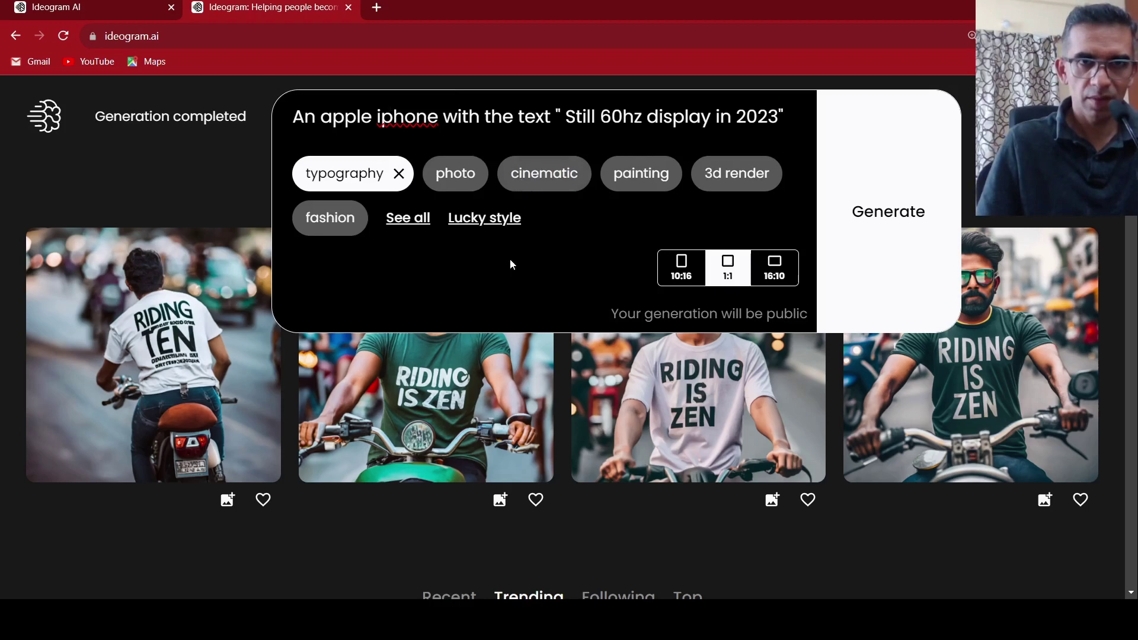
click(723, 184)
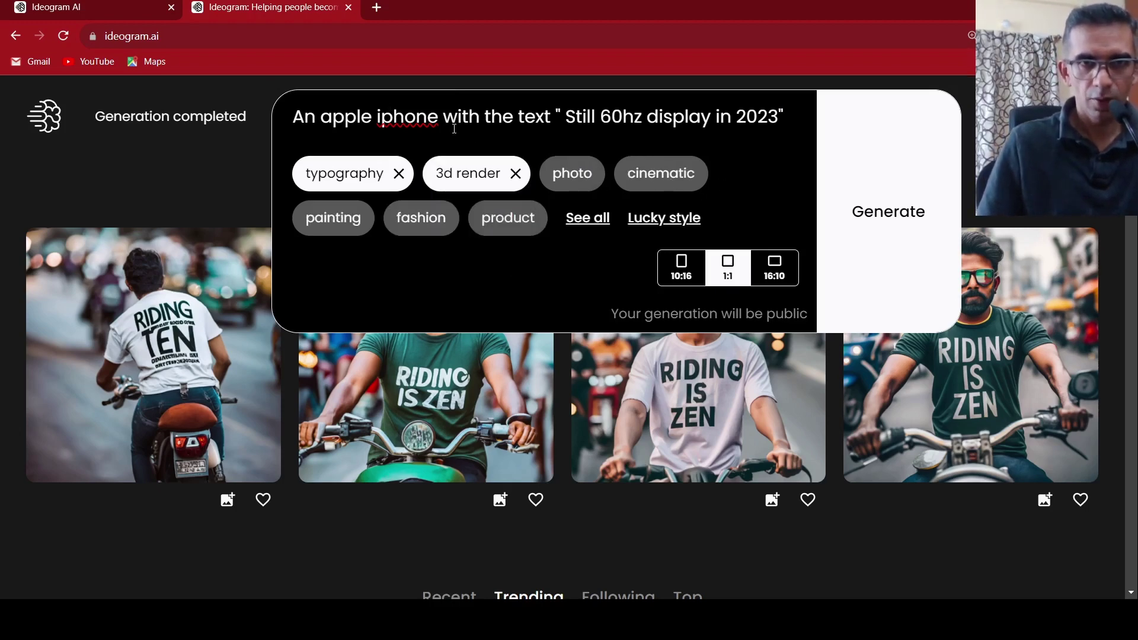
click(896, 218)
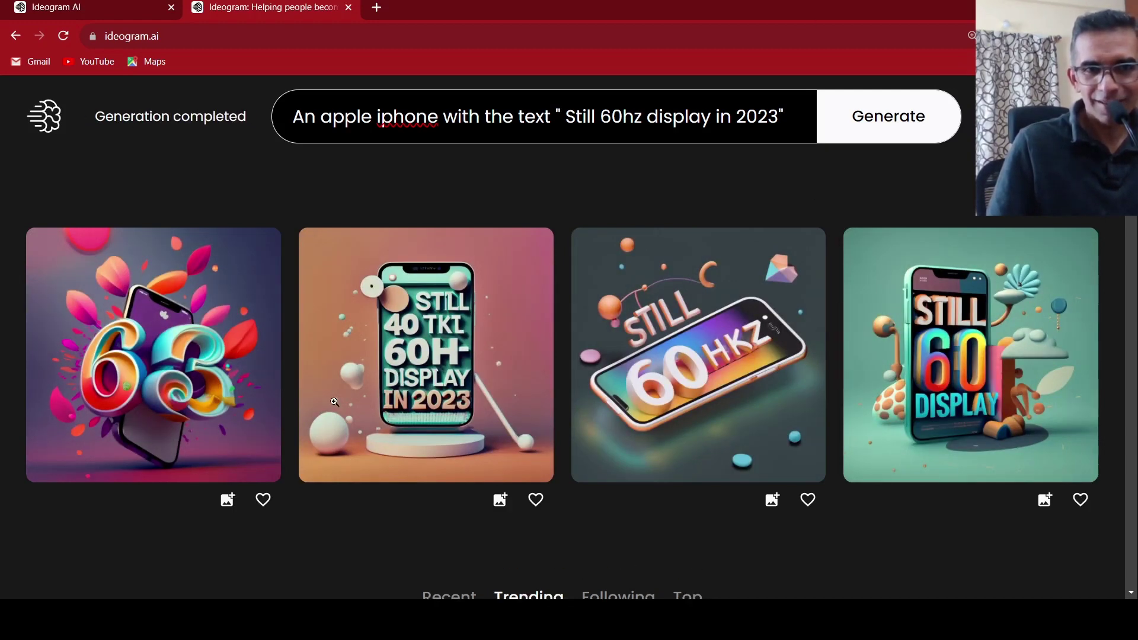
View the second, third and fourth 'Still 60hz' iPhone images enlarged, closing each afterwards.
click(435, 374)
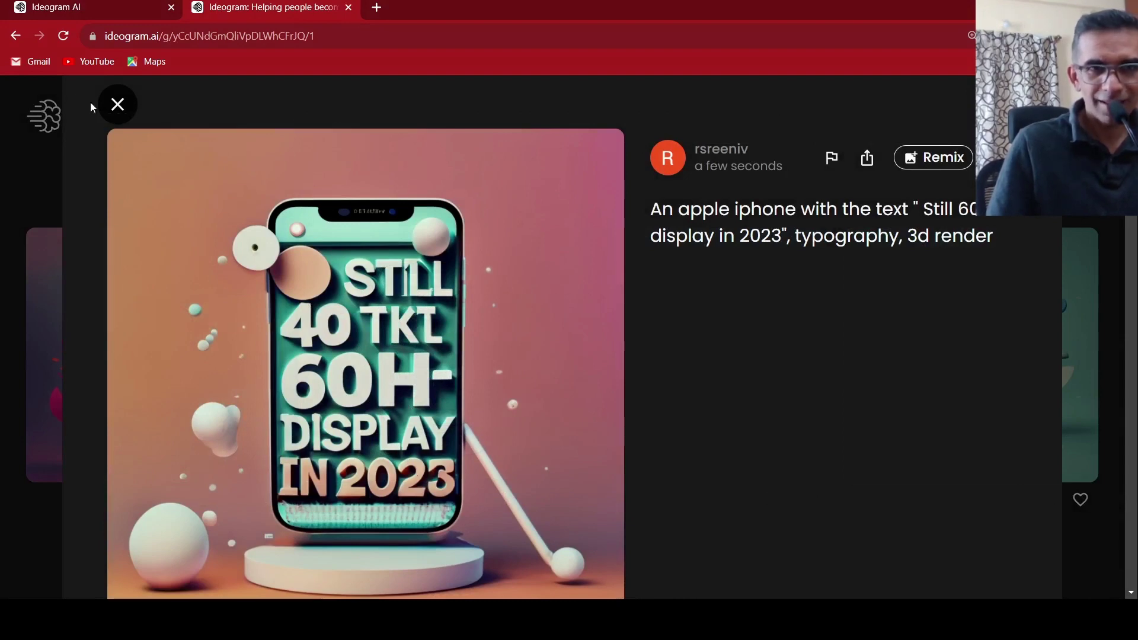
click(117, 119)
click(691, 385)
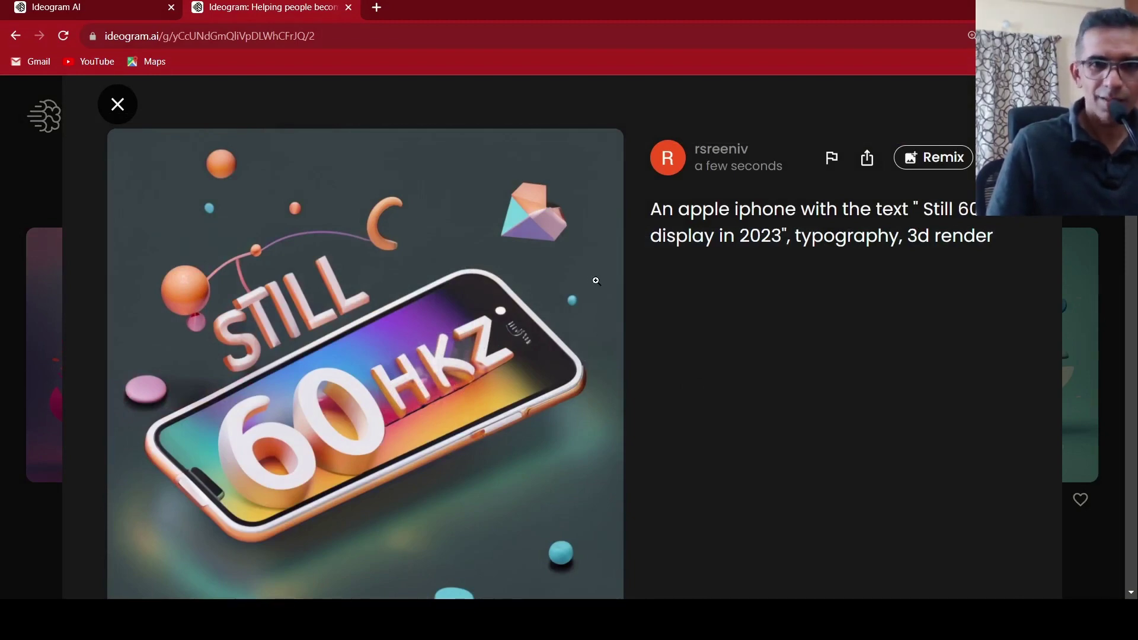
click(124, 114)
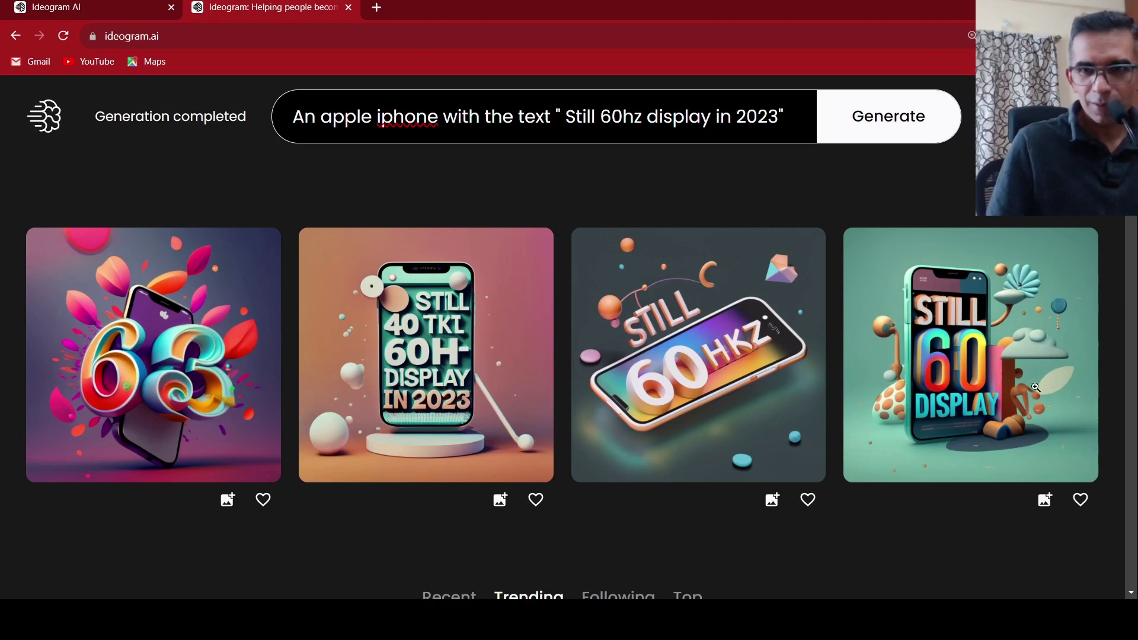
click(979, 363)
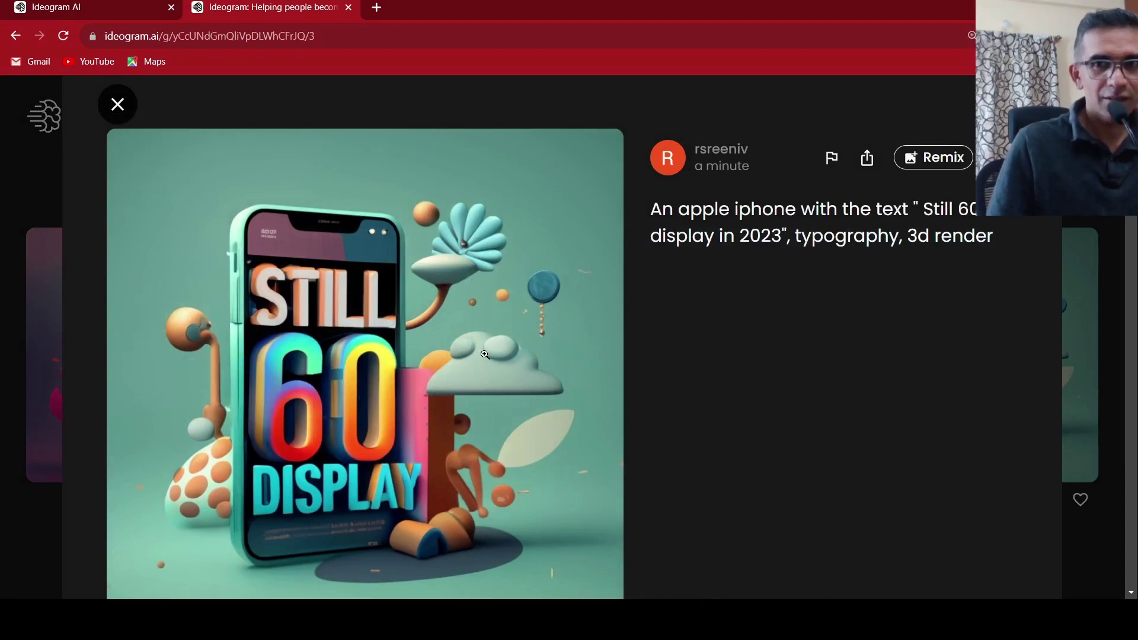
click(118, 118)
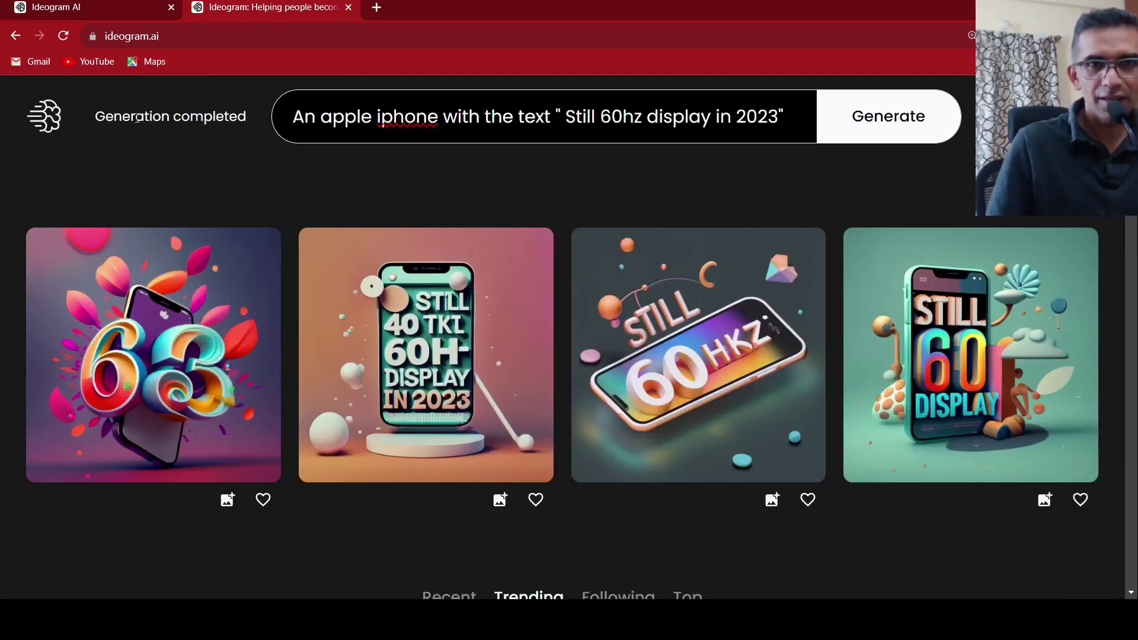
Add the product style, change the quoted text to 'Super Expensive', and generate.
click(790, 128)
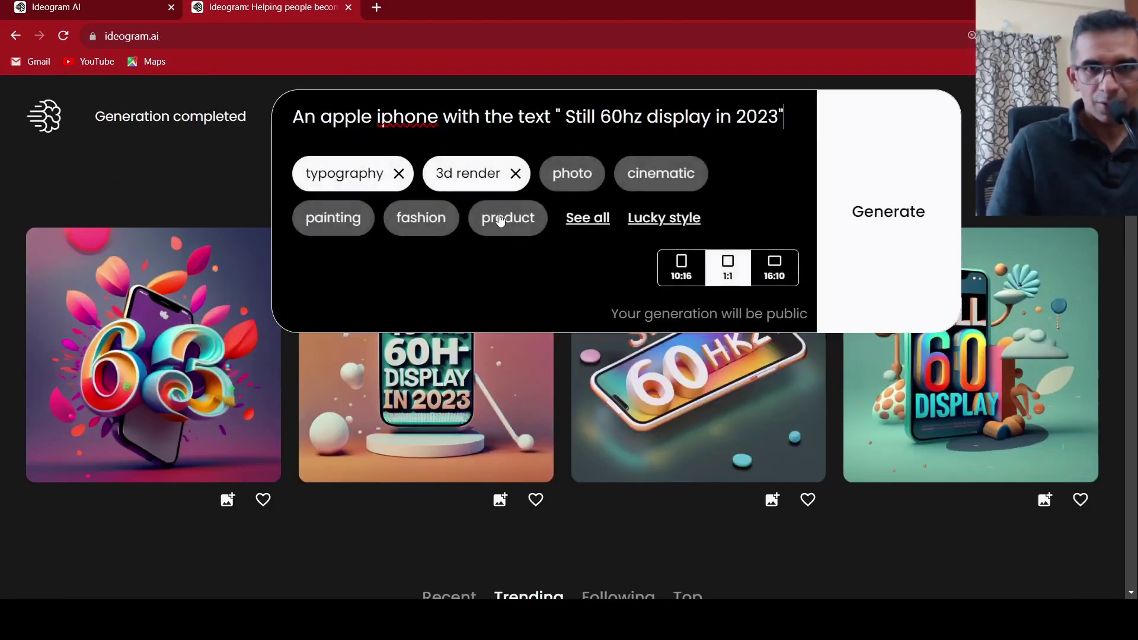
click(499, 219)
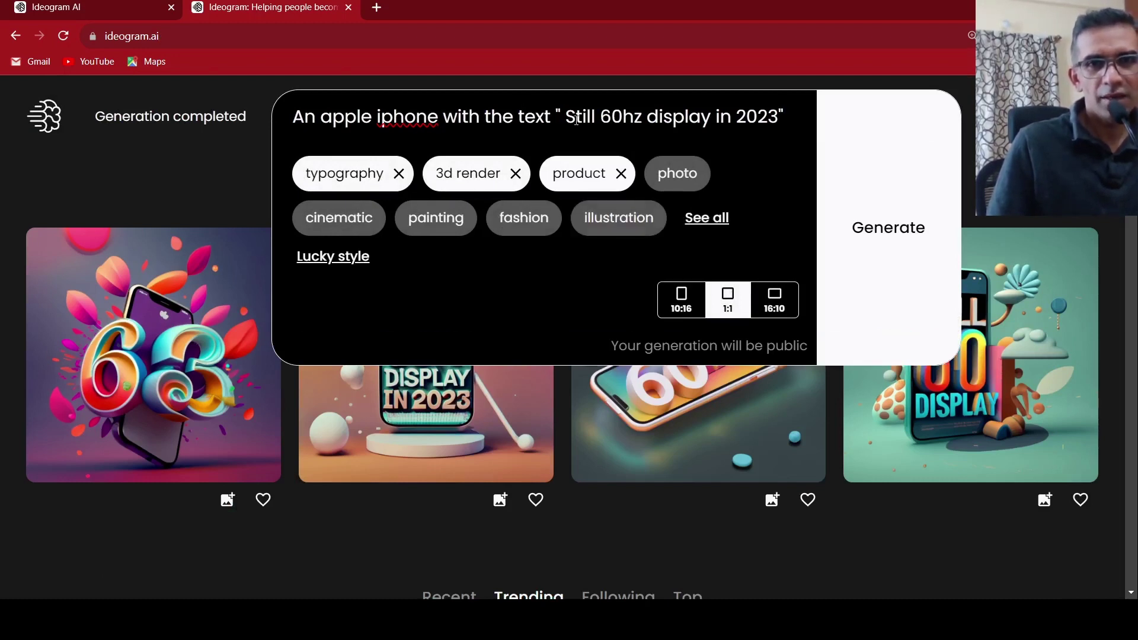
drag(566, 117, 777, 119)
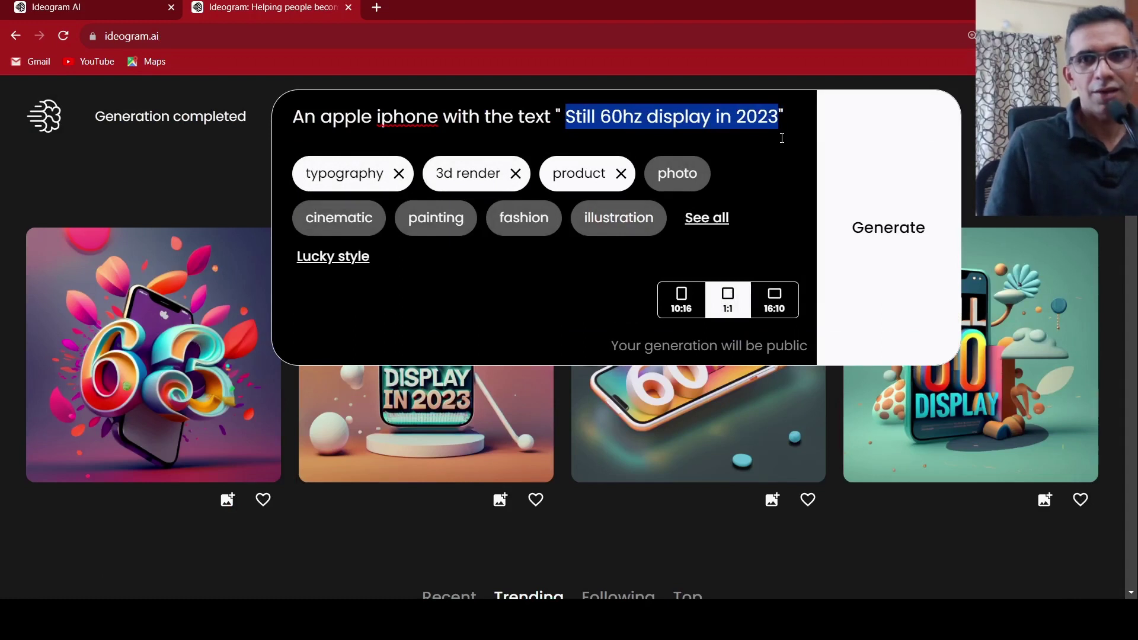
key(BackSpace)
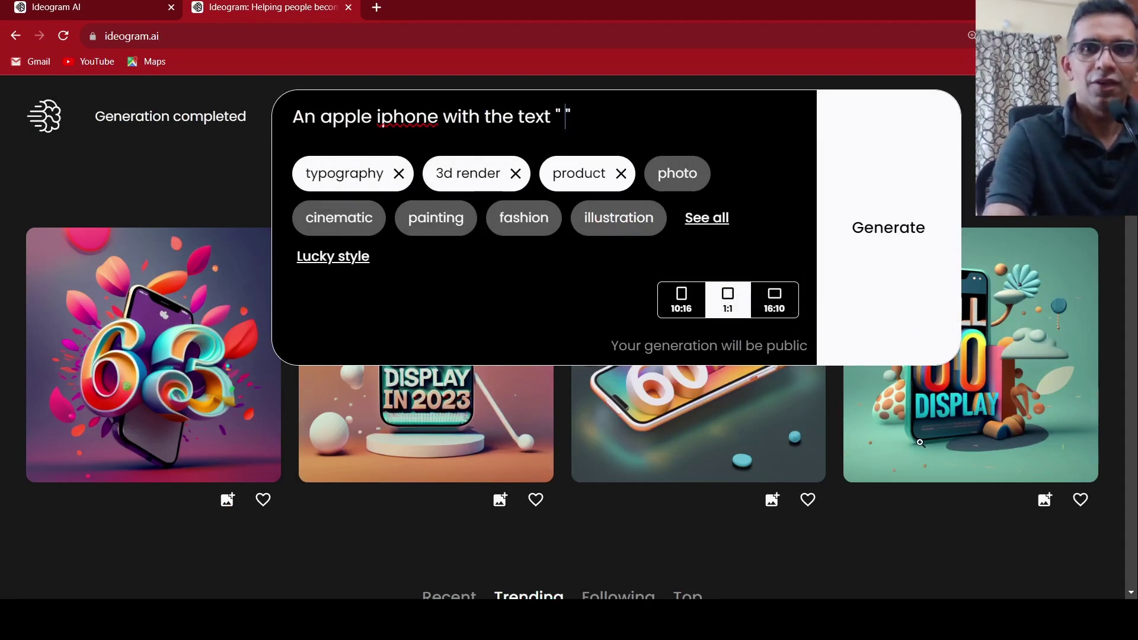
text(Super)
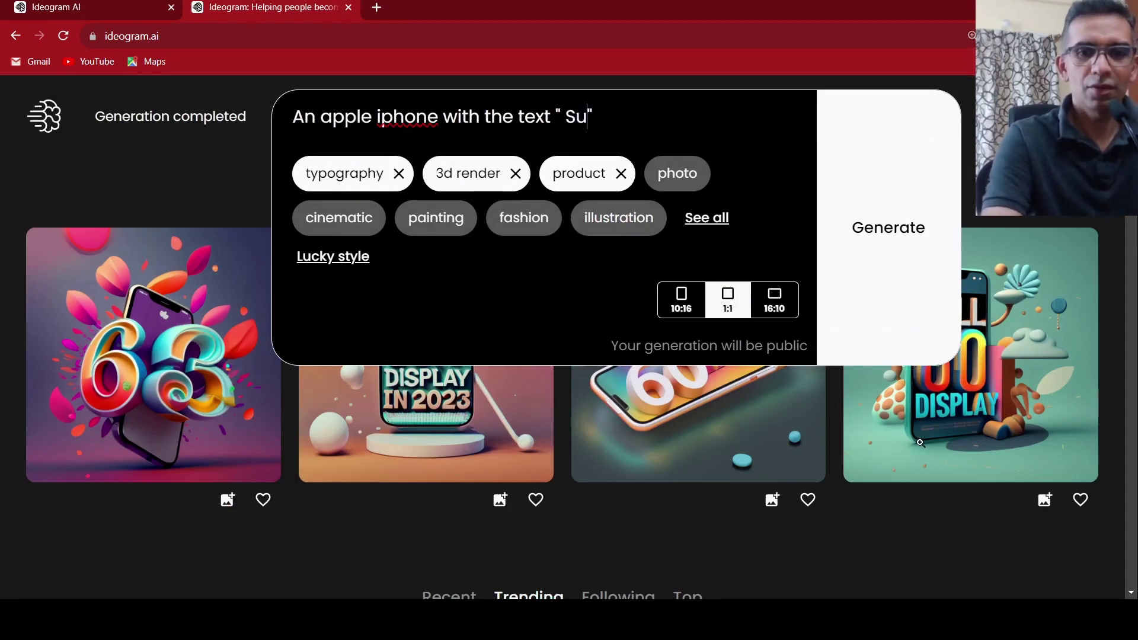
text( Expe)
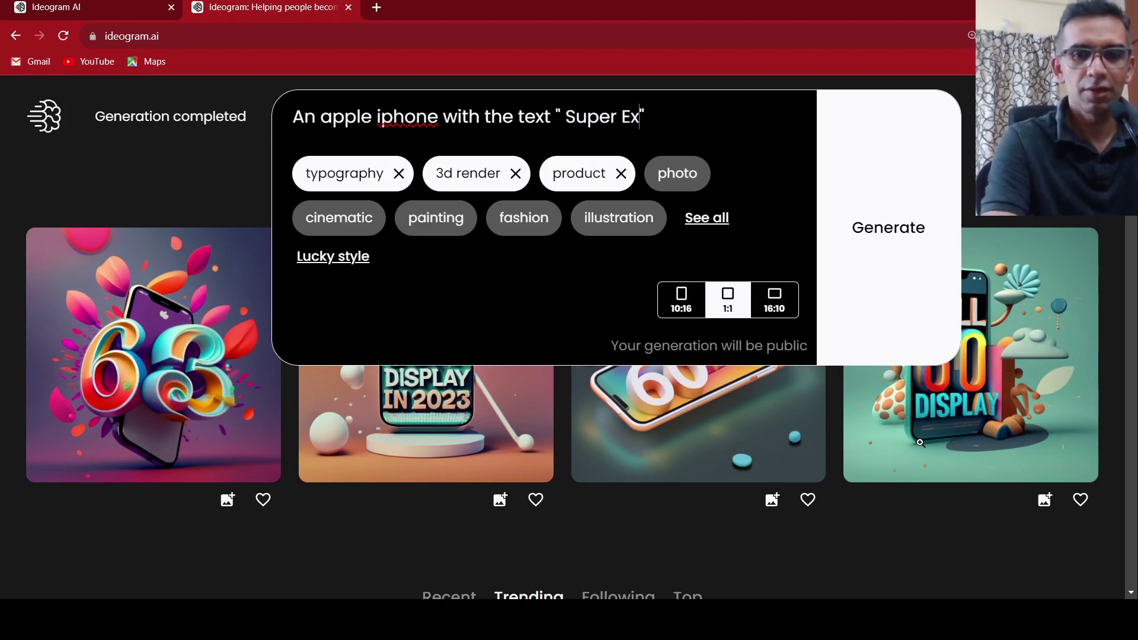
text(nsive)
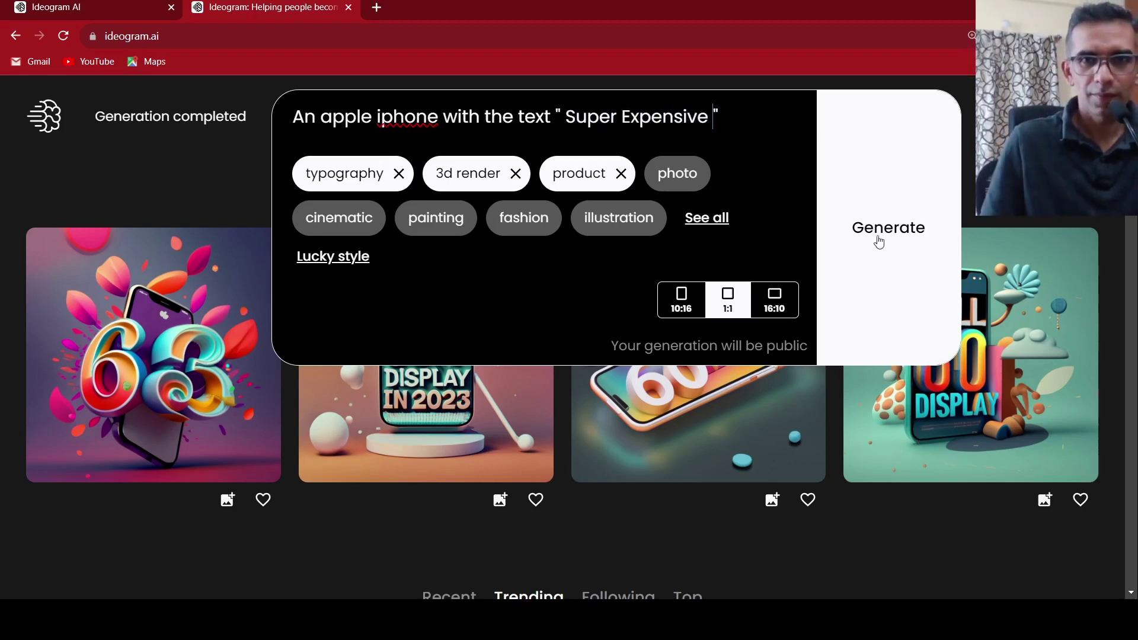
click(899, 237)
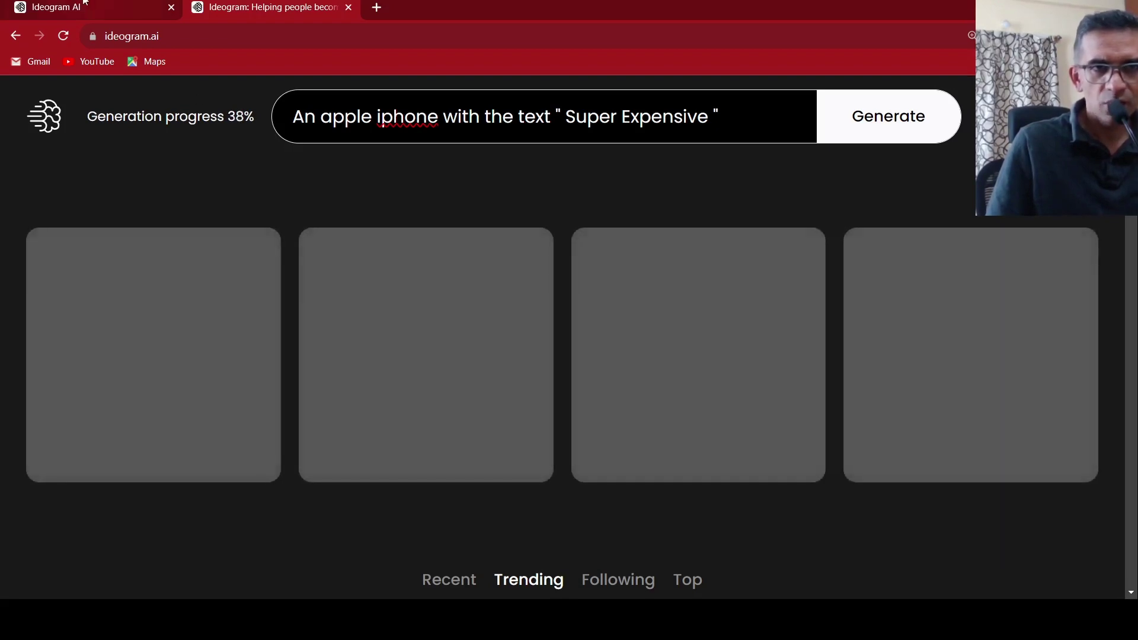
Switch to the announcement article tab and read through it while the generation runs.
click(80, 8)
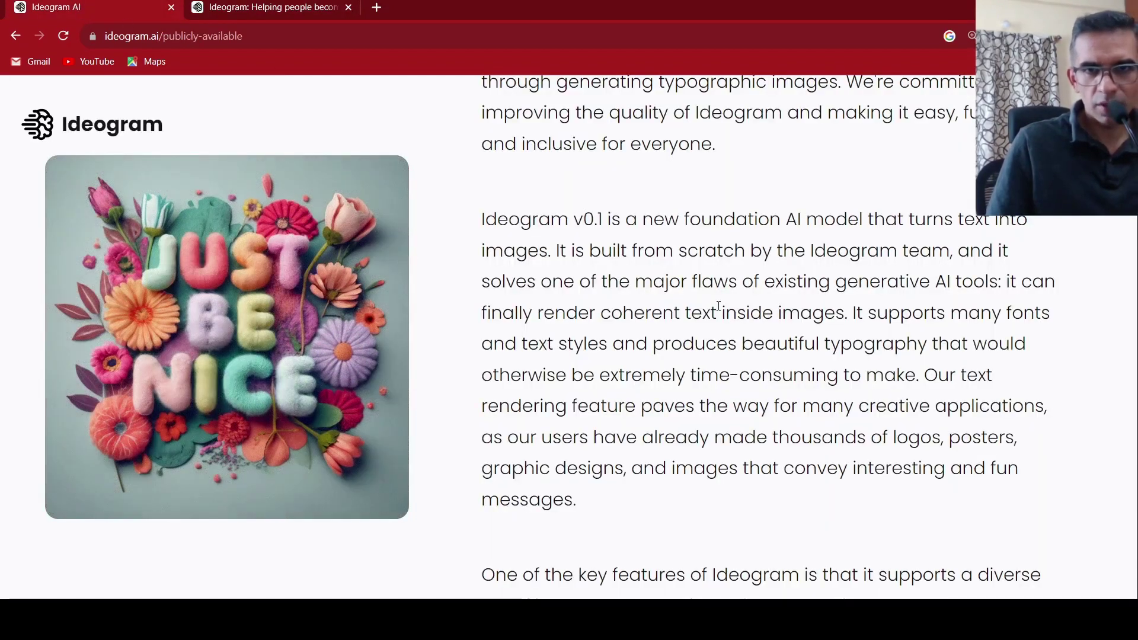
scroll(717, 311, down, 5)
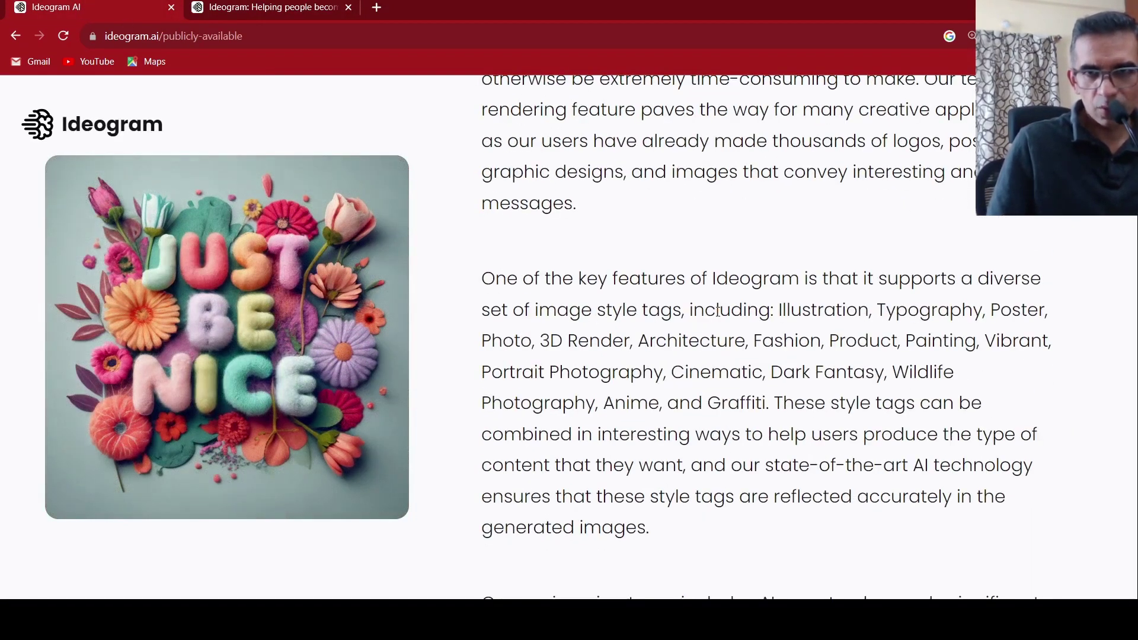
scroll(718, 311, up, 6)
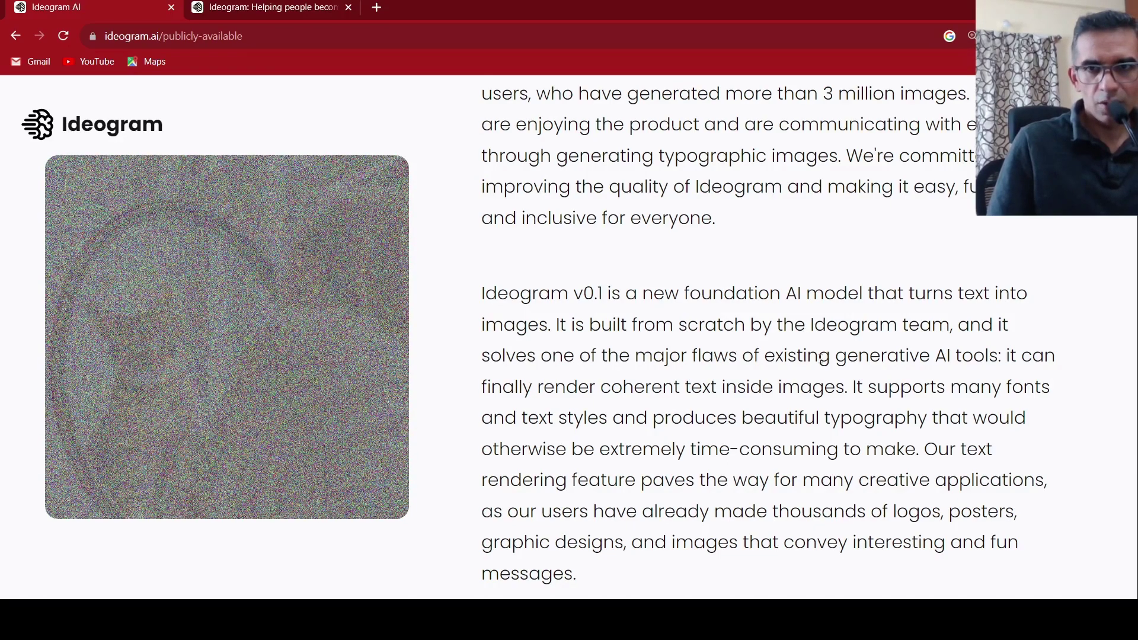
scroll(821, 358, down, 2)
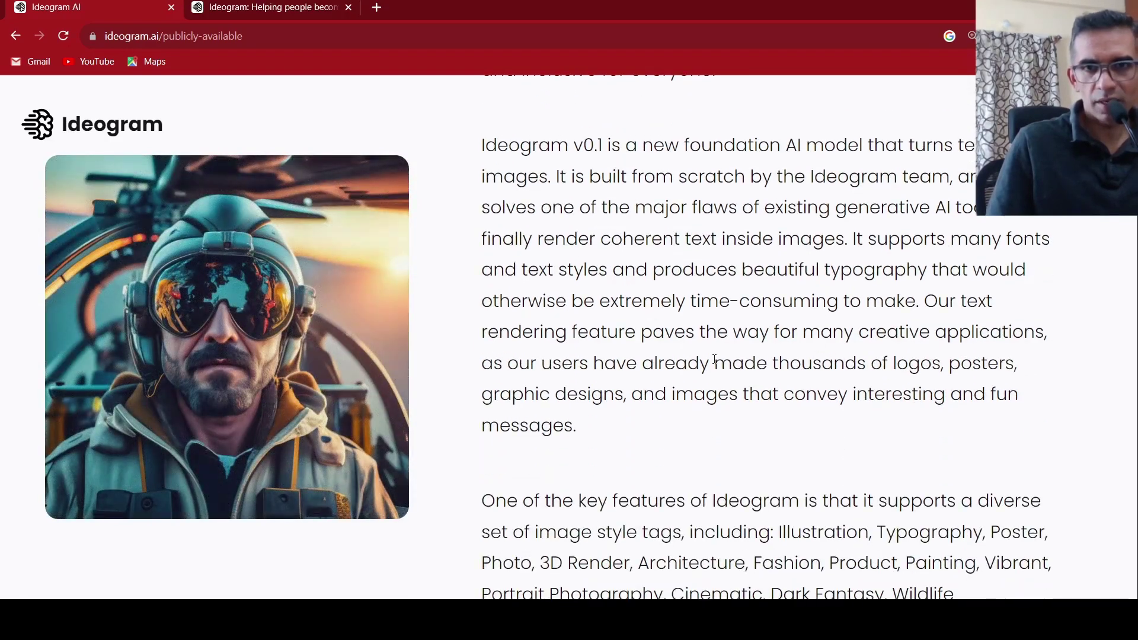
scroll(759, 386, up, 7)
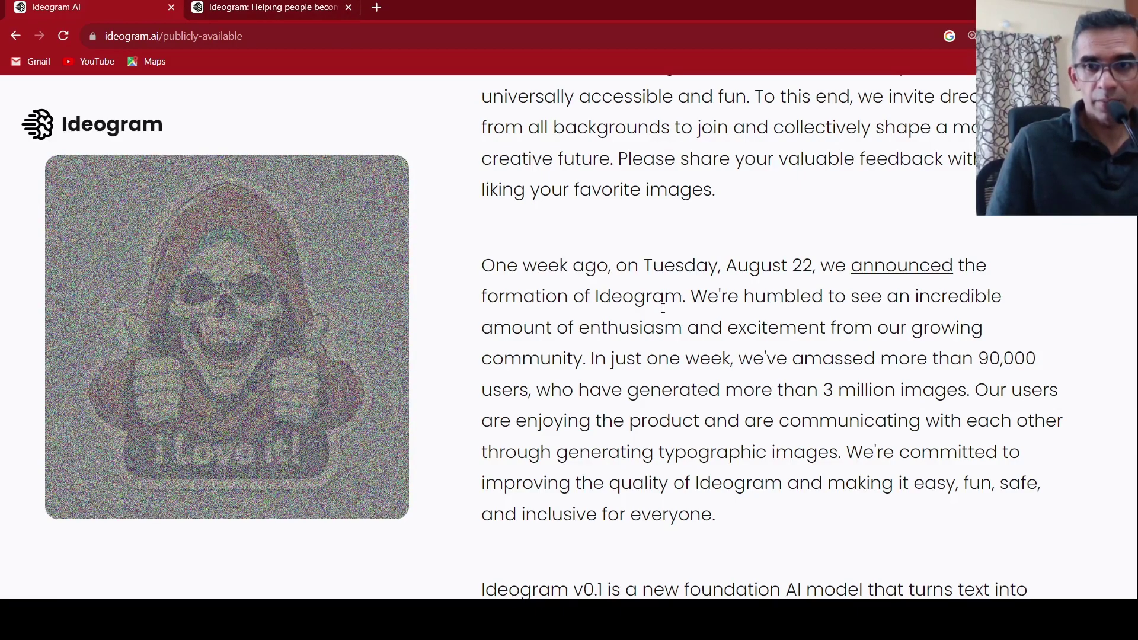
scroll(663, 308, down, 5)
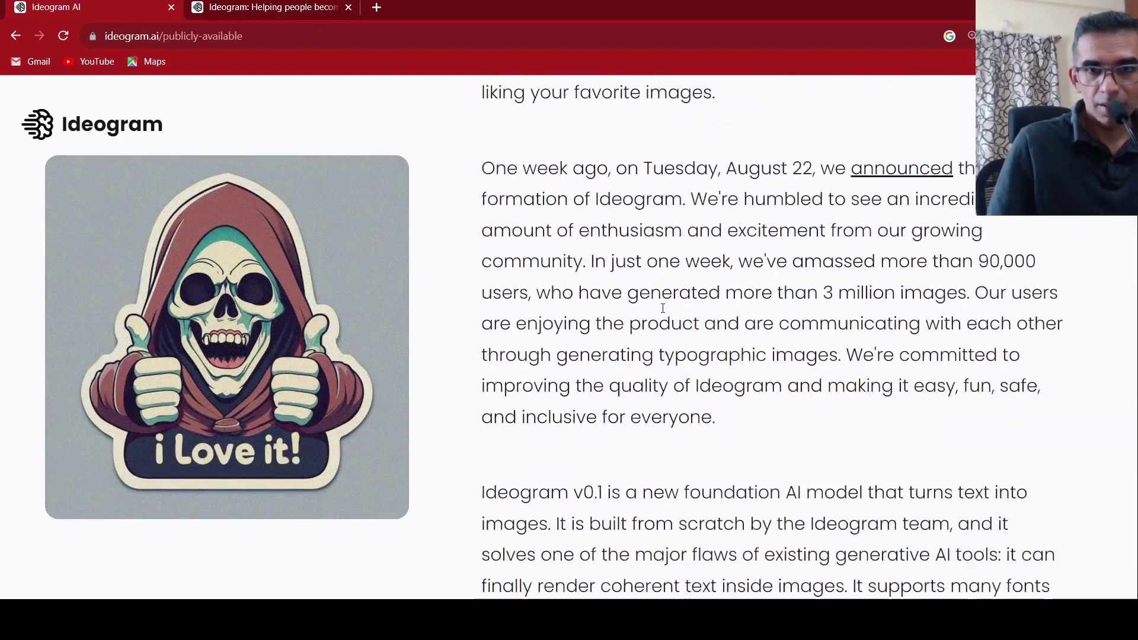
scroll(663, 312, down, 4)
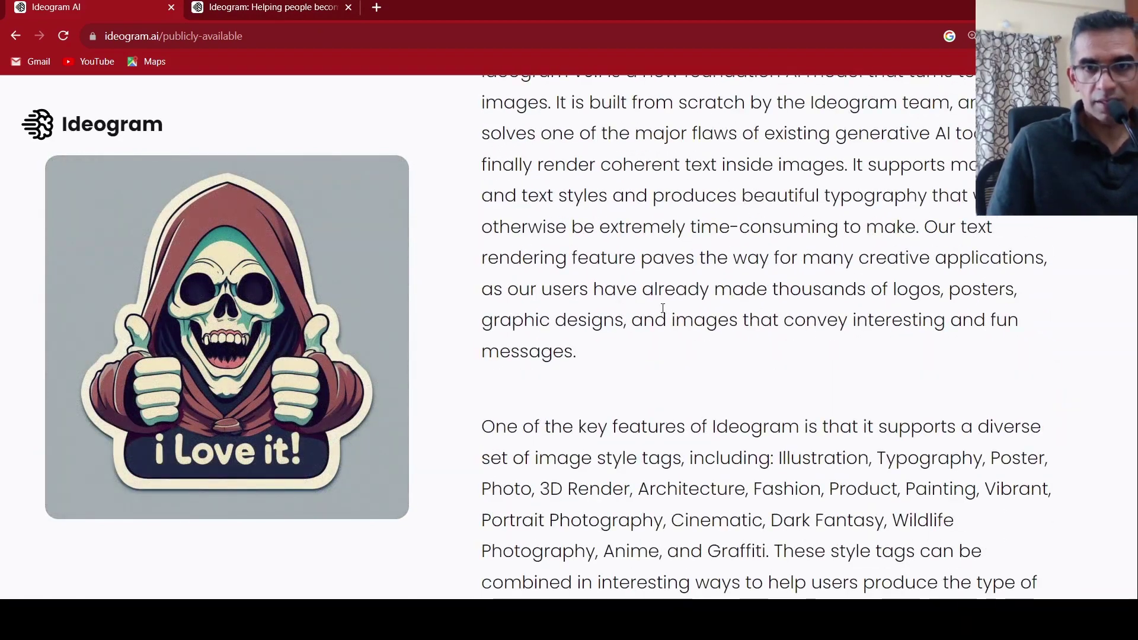
scroll(687, 344, down, 3)
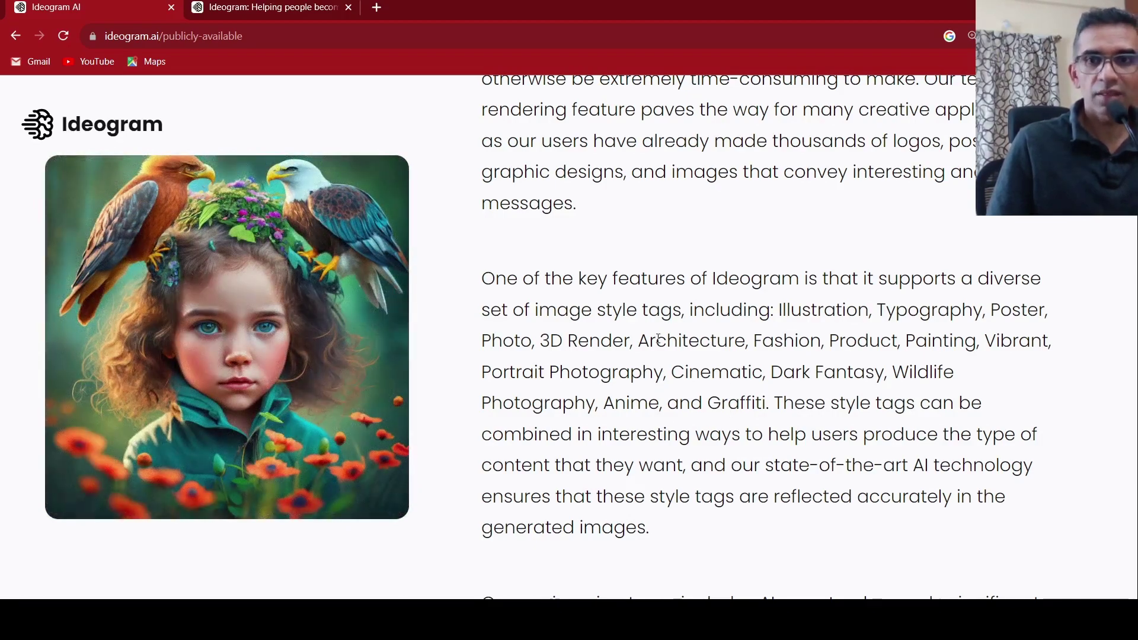
scroll(658, 339, down, 3)
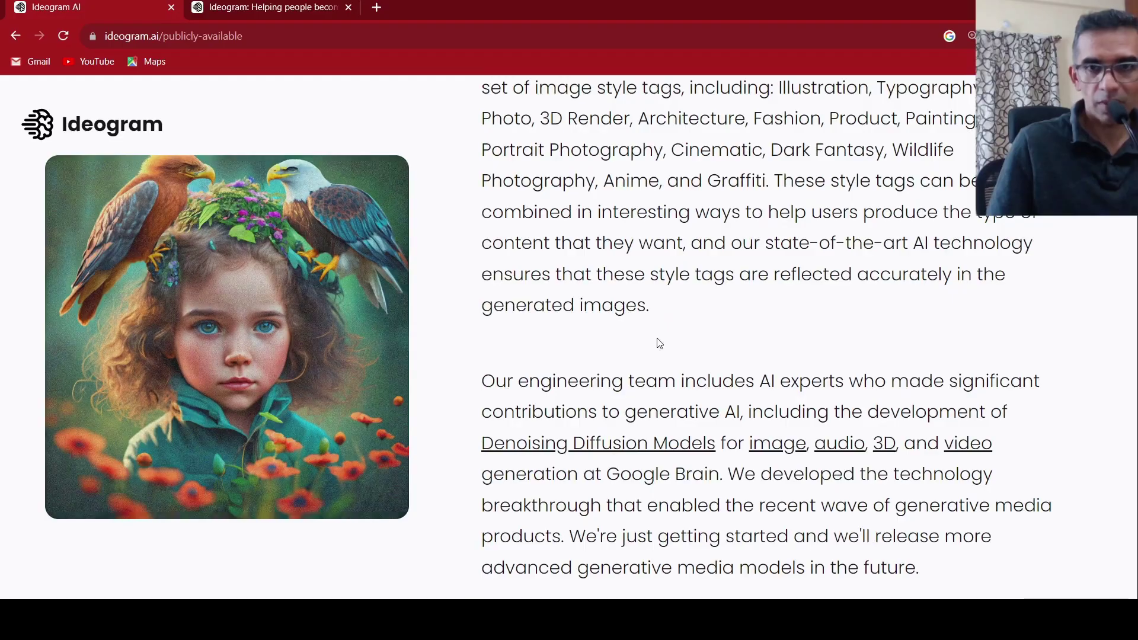
scroll(659, 343, down, 1)
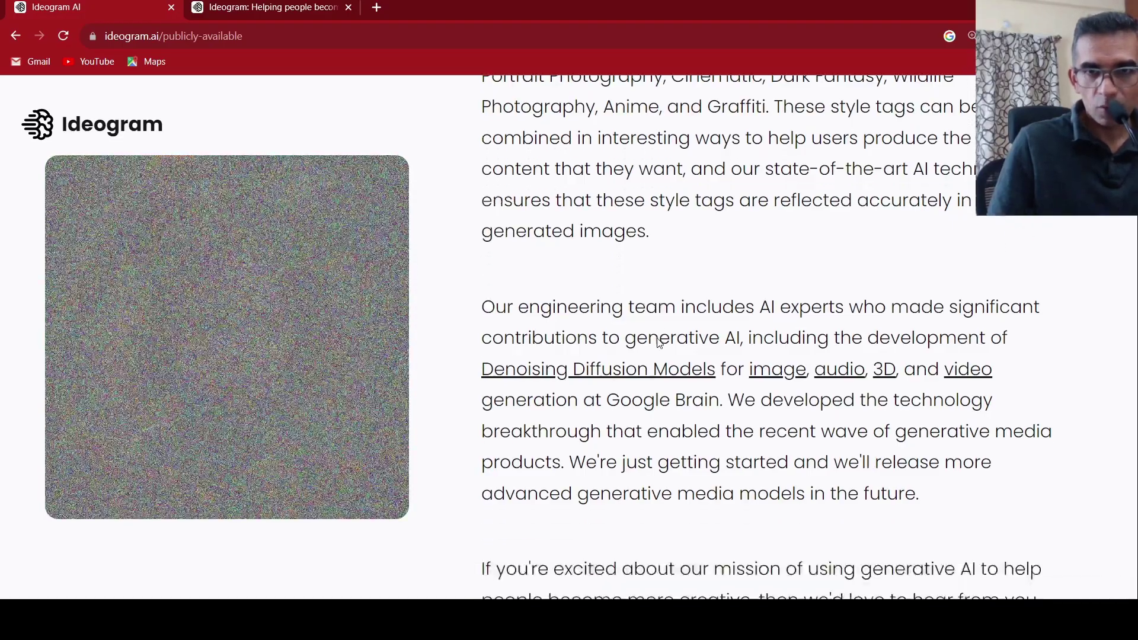
scroll(658, 338, down, 3)
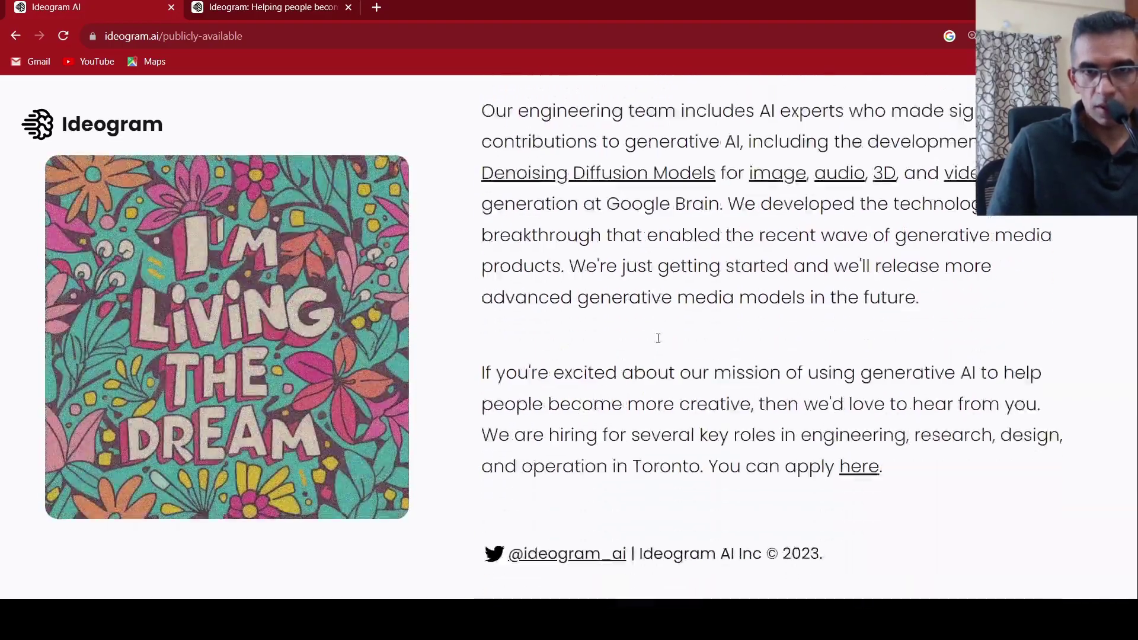
scroll(658, 343, up, 2)
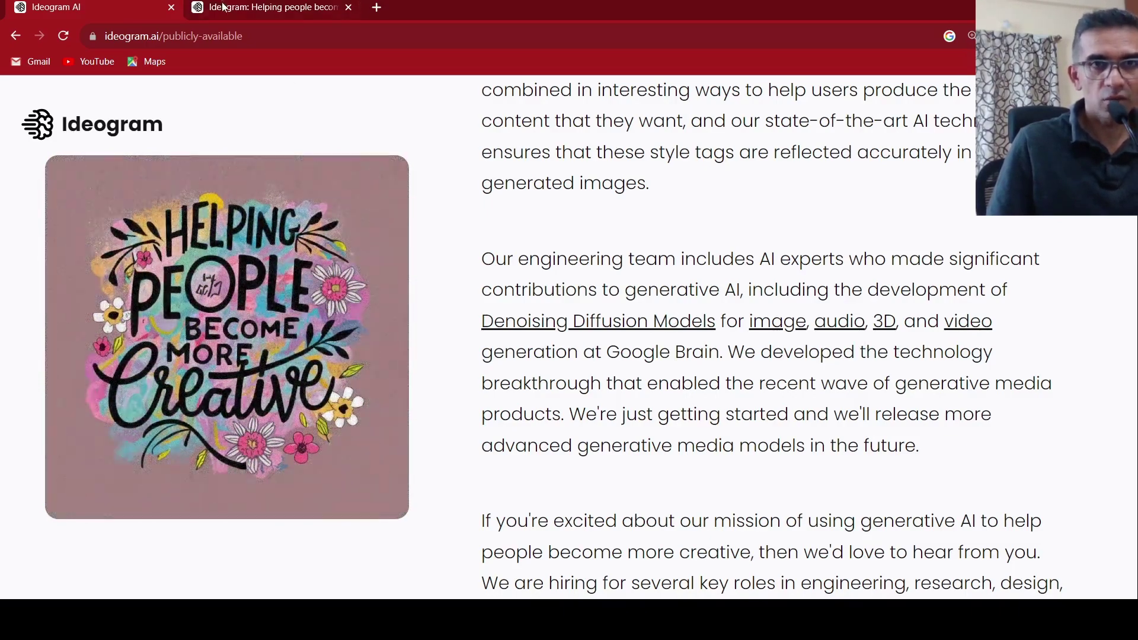
Return to the Ideogram tab and inspect the fourth 'Super Expensive' image enlarged, then close it.
key(ctrl+Tab)
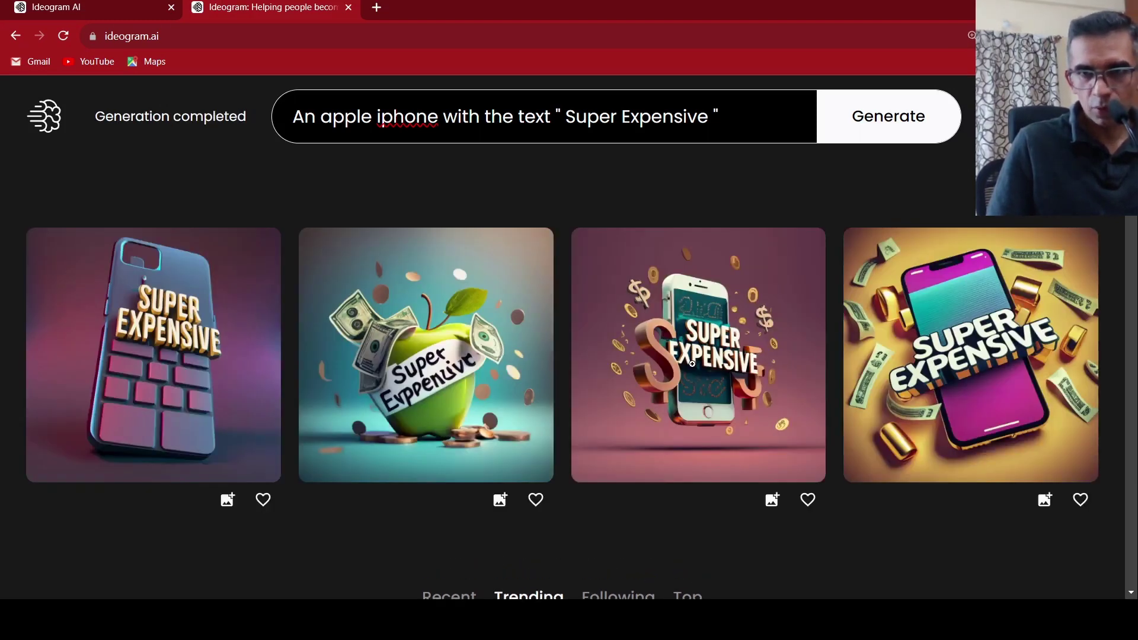
click(1014, 356)
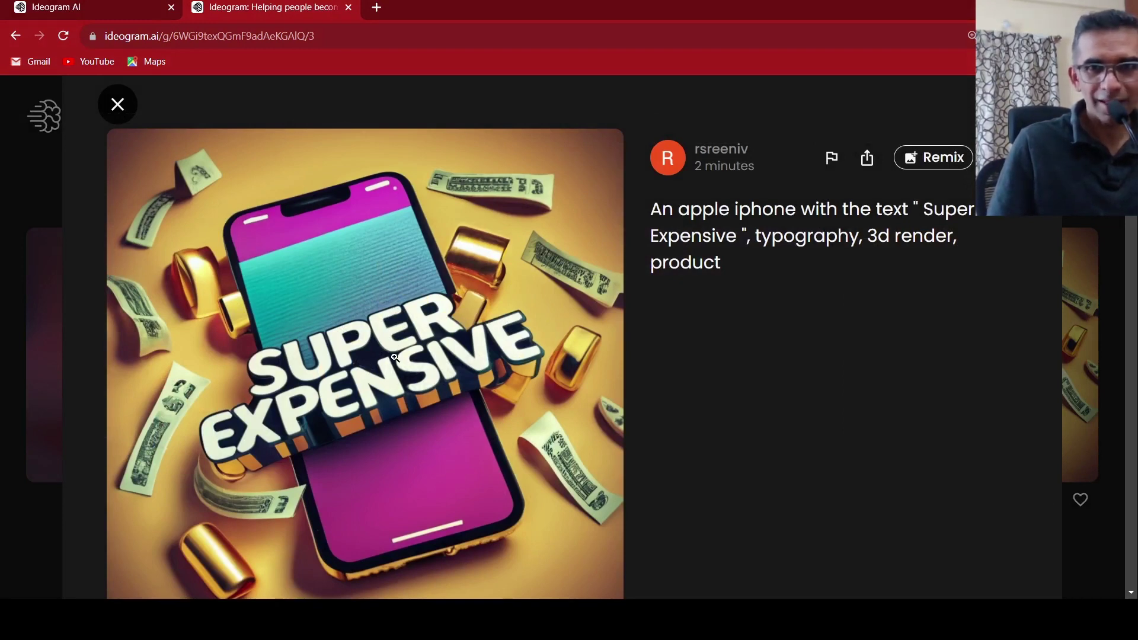
click(120, 107)
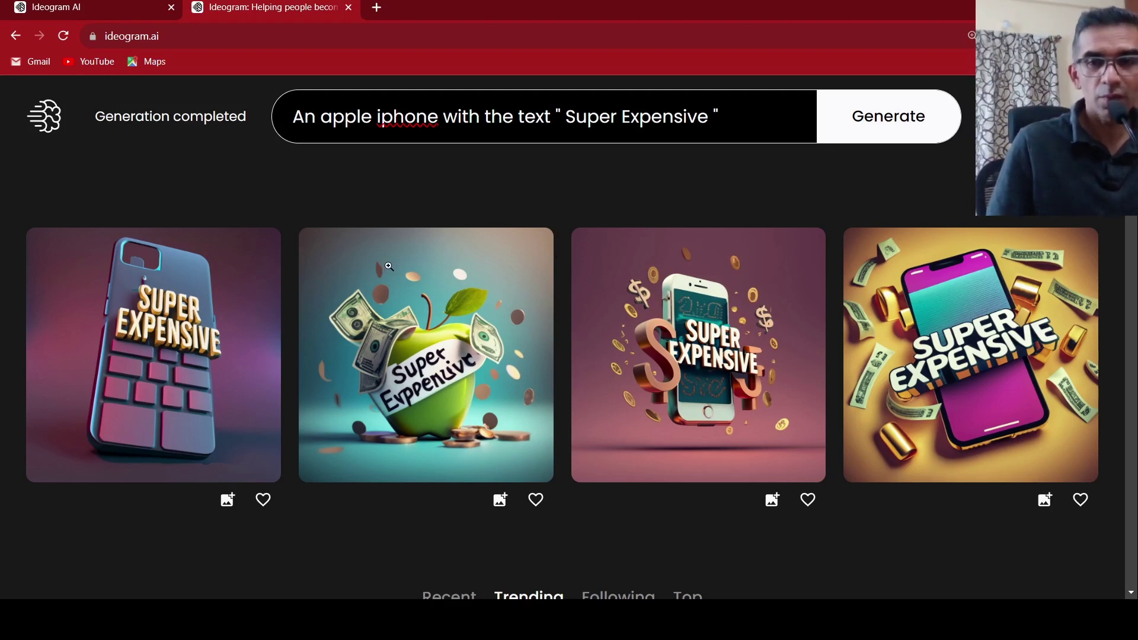
Scroll down the Trending gallery, then go back to the announcement article tab.
scroll(556, 290, down, 1)
scroll(556, 289, down, 8)
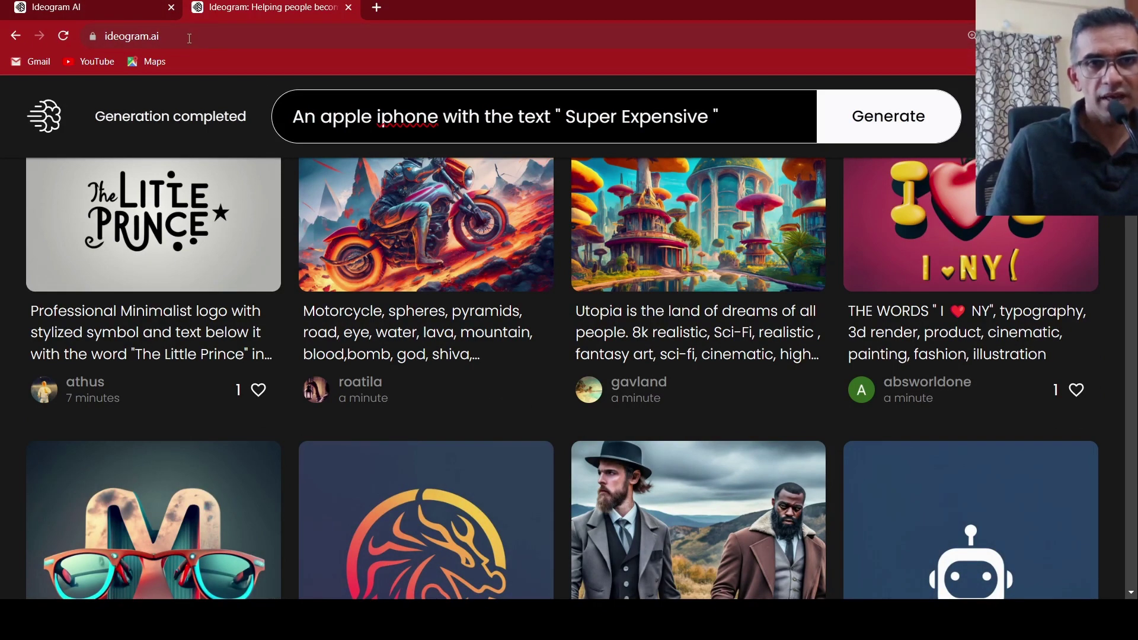
click(260, 7)
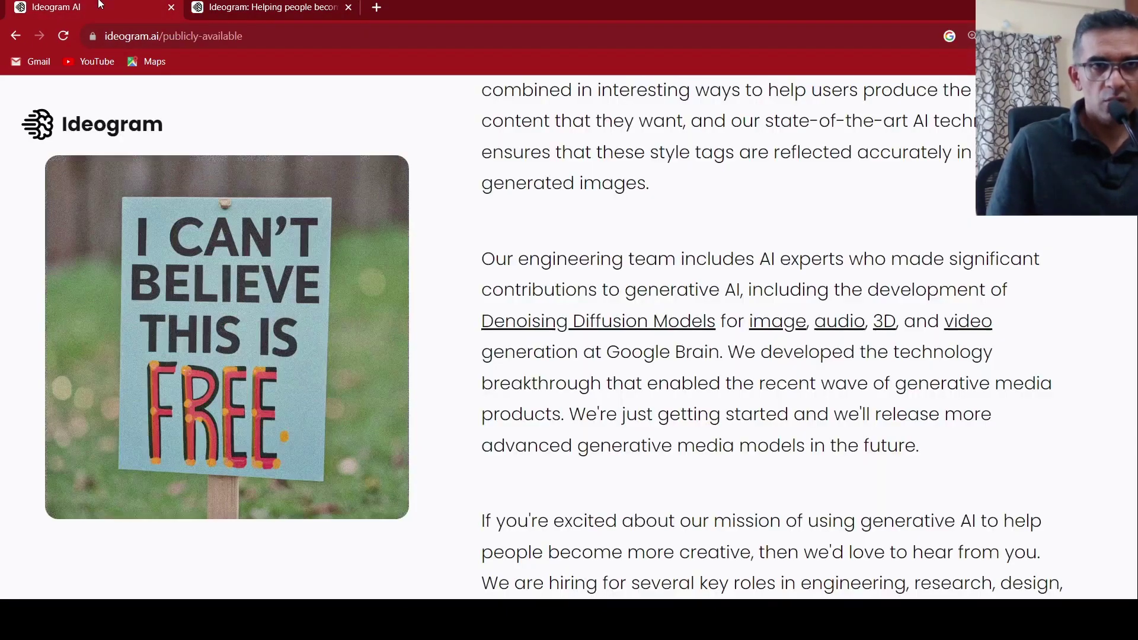